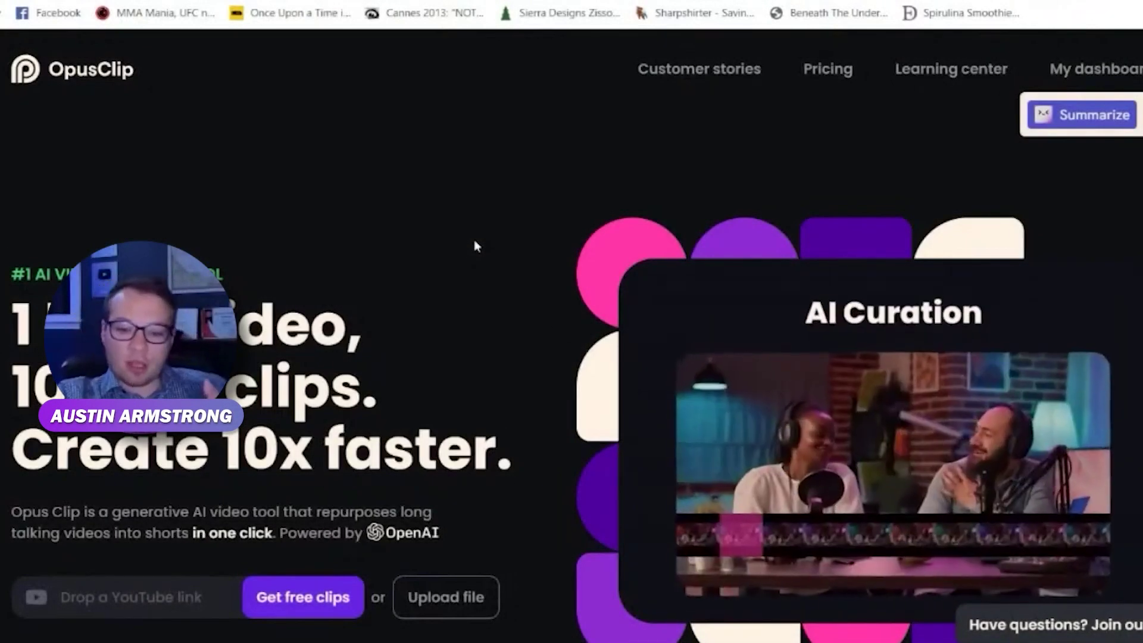
- Browse the Opus Clip landing page, try the YouTube link field, and dismiss the talking-videos tips panel
{"action": "scroll", "coordinate": [477, 246], "scroll_direction": "down", "scroll_amount": 1}
{"action": "scroll", "coordinate": [476, 243], "scroll_direction": "down", "scroll_amount": 2}
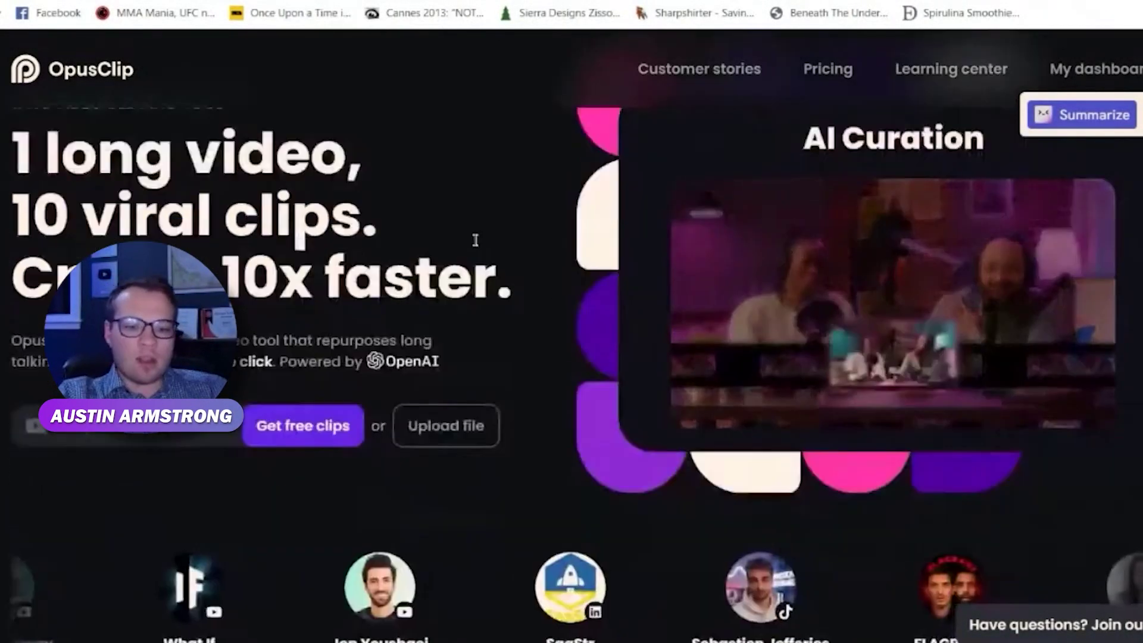
{"action": "scroll", "coordinate": [474, 240], "scroll_direction": "up", "scroll_amount": 3}
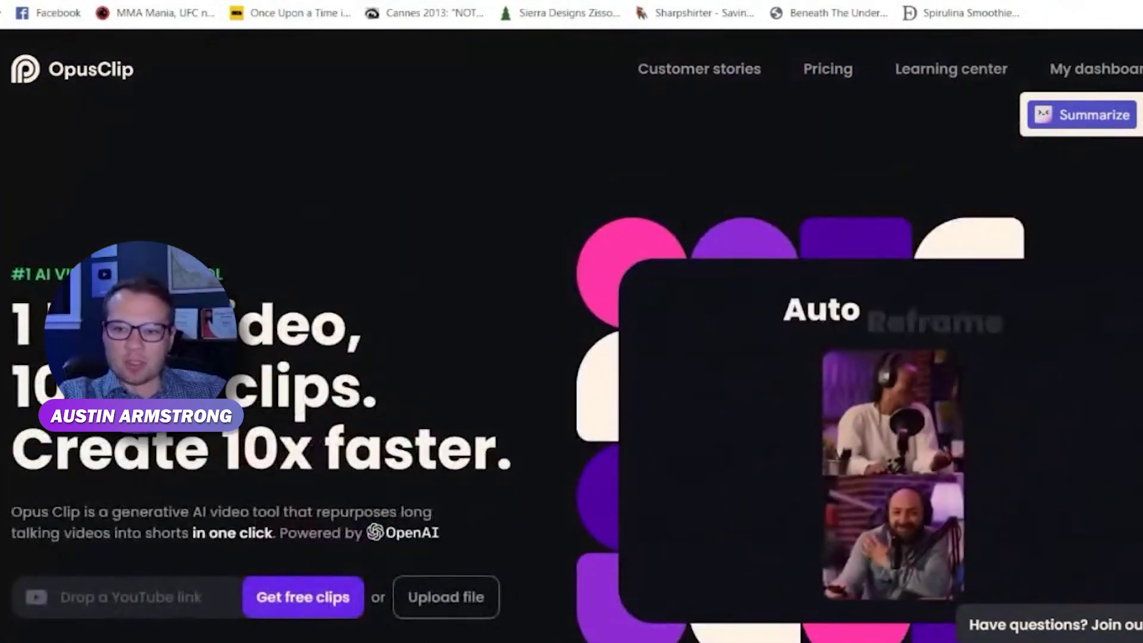
{"action": "scroll", "coordinate": [939, 227], "scroll_direction": "down", "scroll_amount": 1}
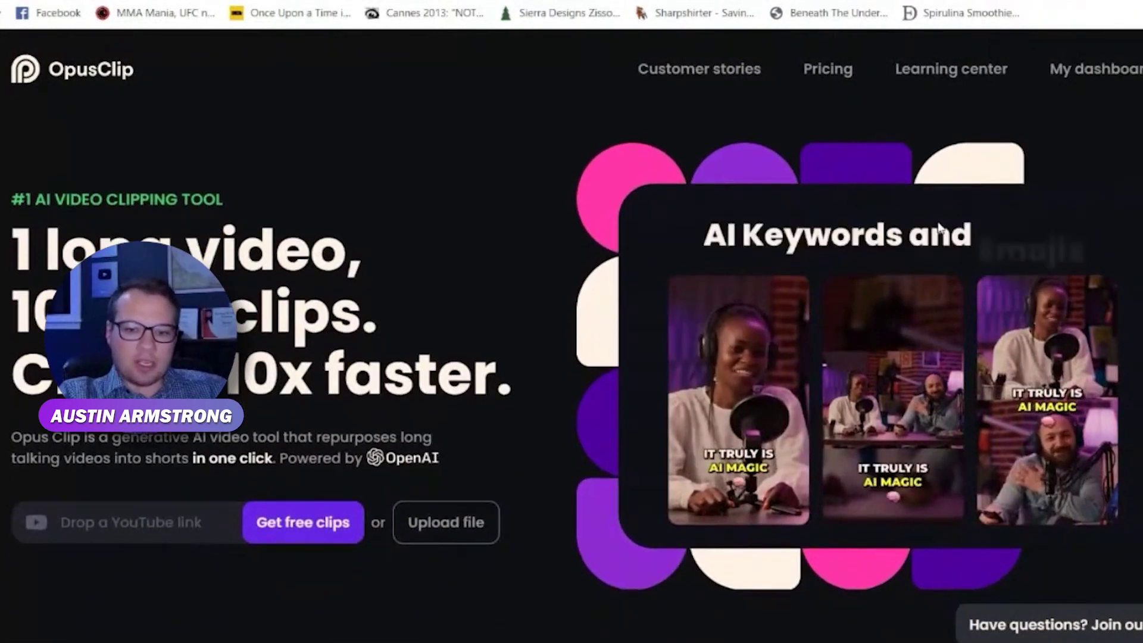
{"action": "left_click", "coordinate": [122, 524]}
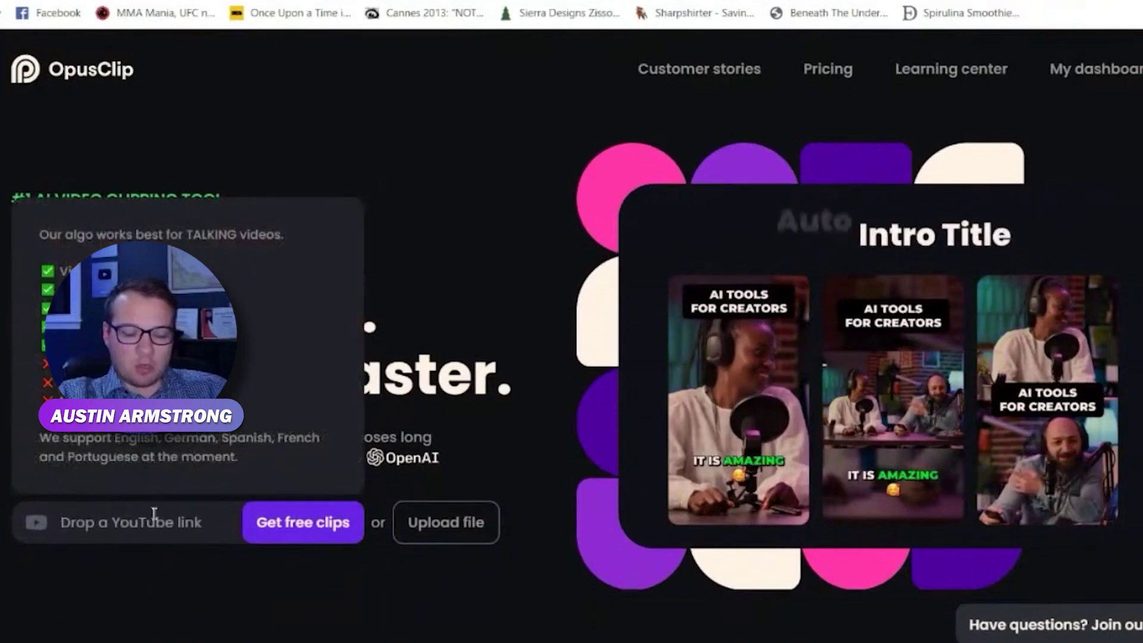
{"action": "left_click", "coordinate": [750, 349]}
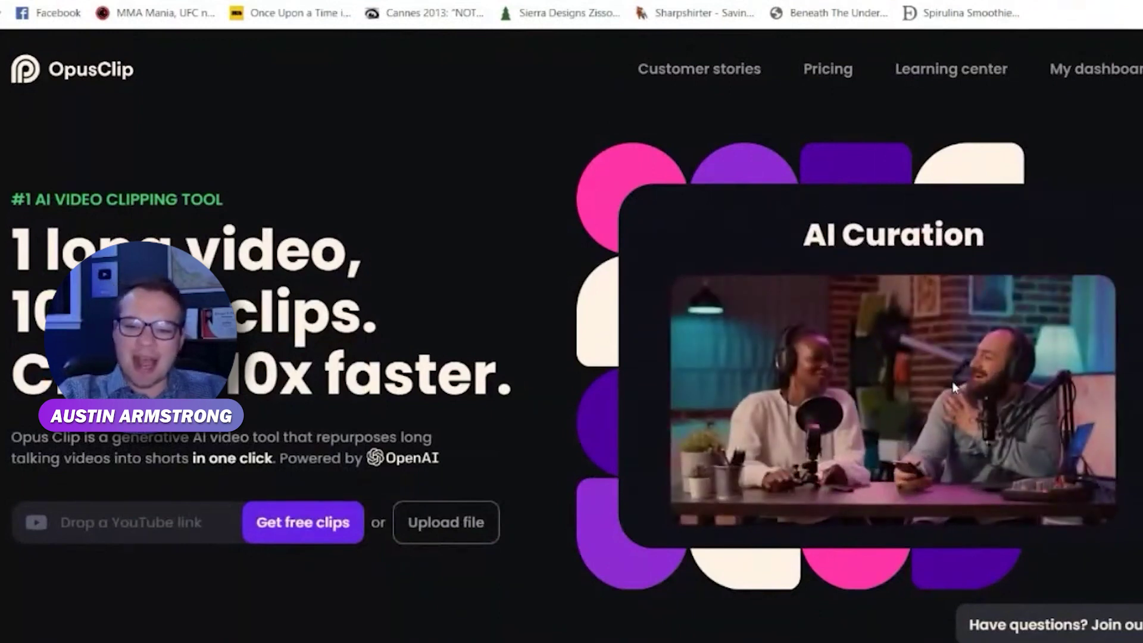
- Review the AI Curation feature section, then bring up link options for My dashboard
{"action": "scroll", "coordinate": [953, 386], "scroll_direction": "down", "scroll_amount": 1}
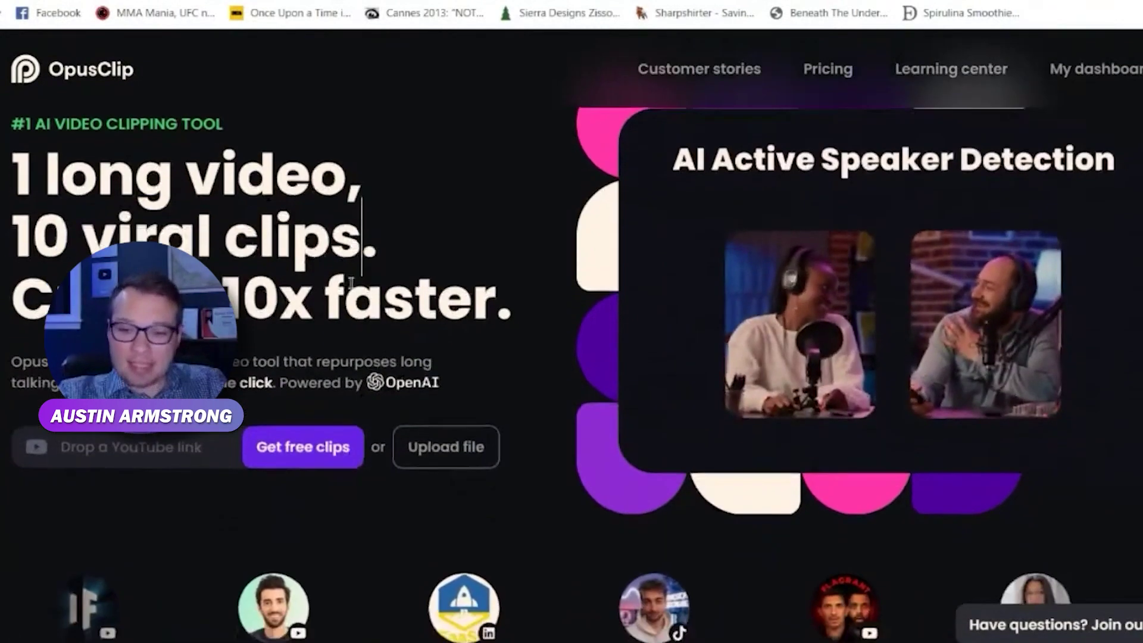
{"action": "scroll", "coordinate": [352, 285], "scroll_direction": "down", "scroll_amount": 15}
{"action": "scroll", "coordinate": [352, 289], "scroll_direction": "down", "scroll_amount": 5}
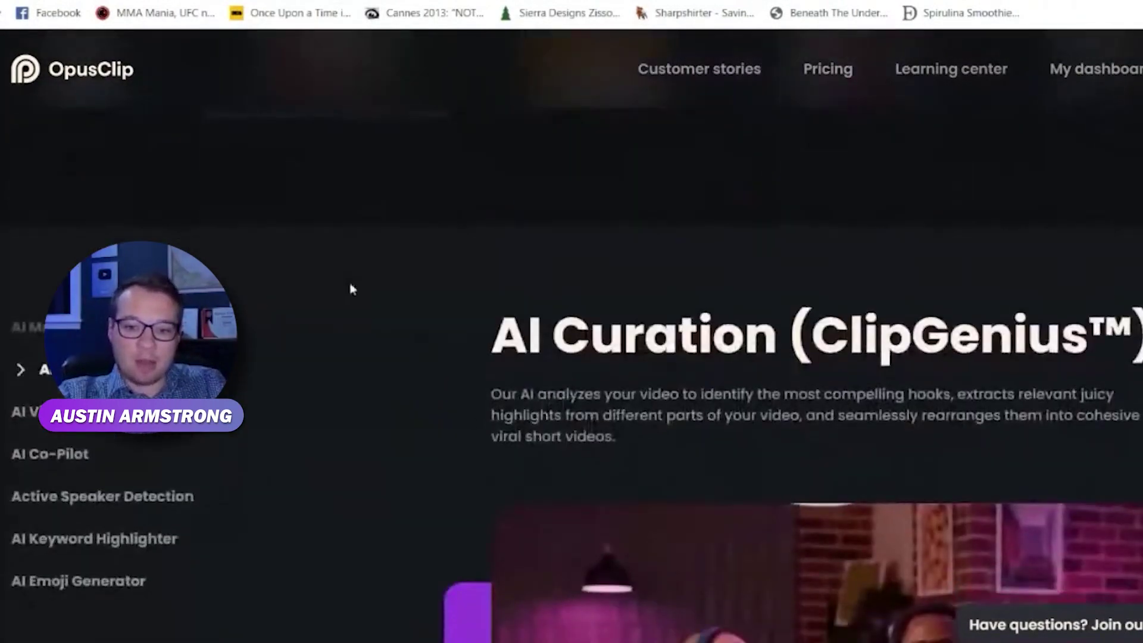
{"action": "scroll", "coordinate": [351, 289], "scroll_direction": "up", "scroll_amount": 15}
{"action": "scroll", "coordinate": [351, 289], "scroll_direction": "down", "scroll_amount": 1}
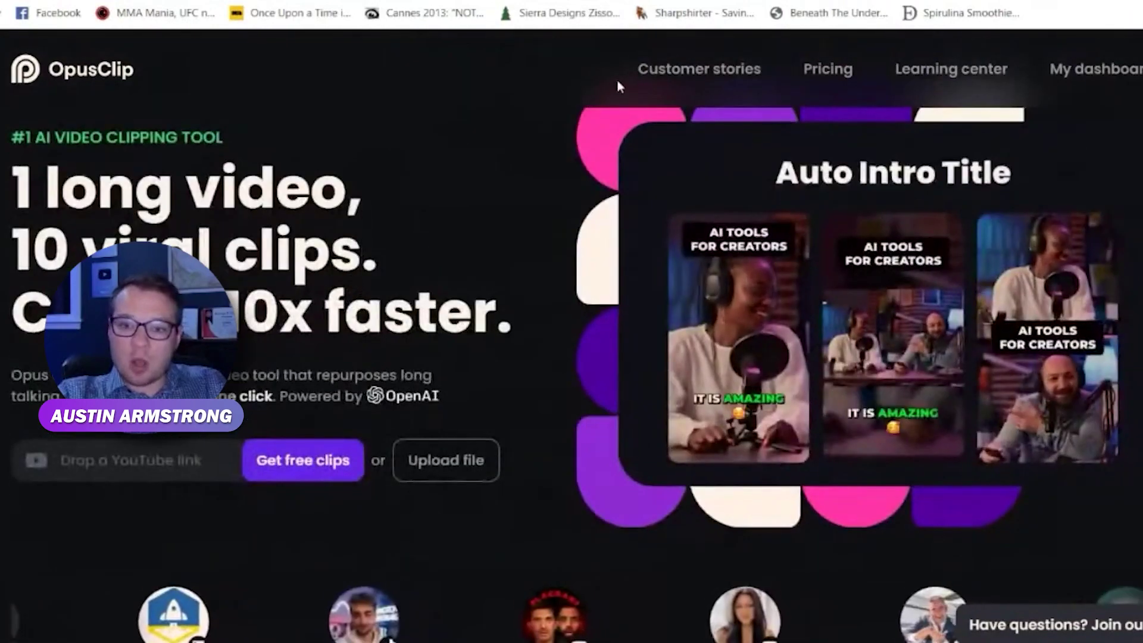
{"action": "right_click", "coordinate": [1074, 71]}
- Open the personal dashboard and look over its video-link box and past project
{"action": "left_click", "coordinate": [1114, 99]}
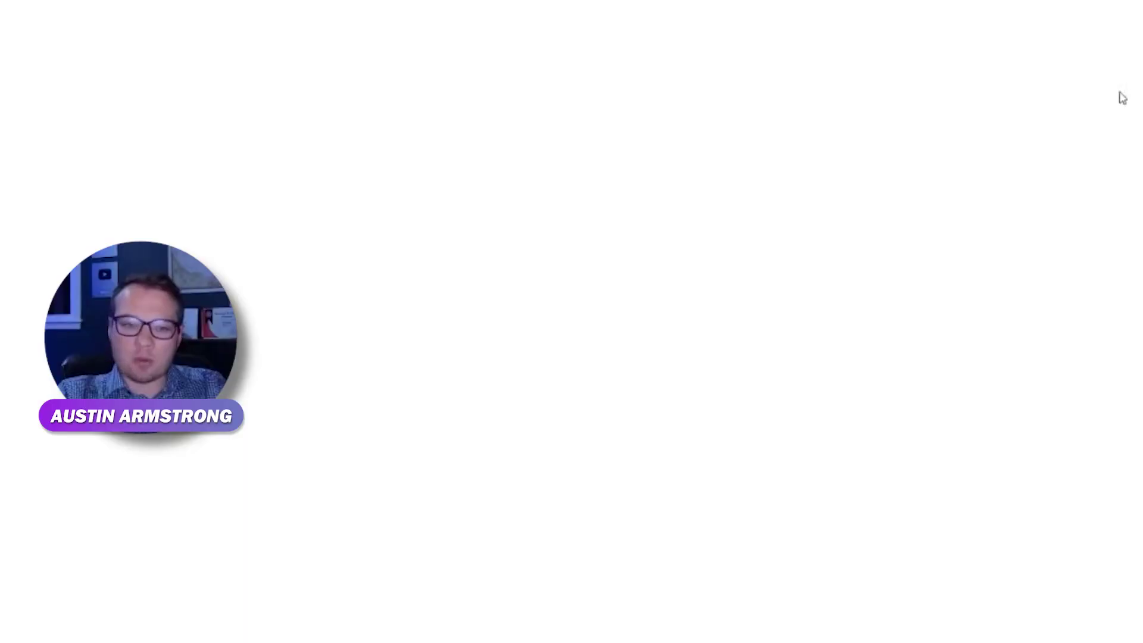
{"action": "scroll", "coordinate": [466, 420], "scroll_direction": "down", "scroll_amount": 5}
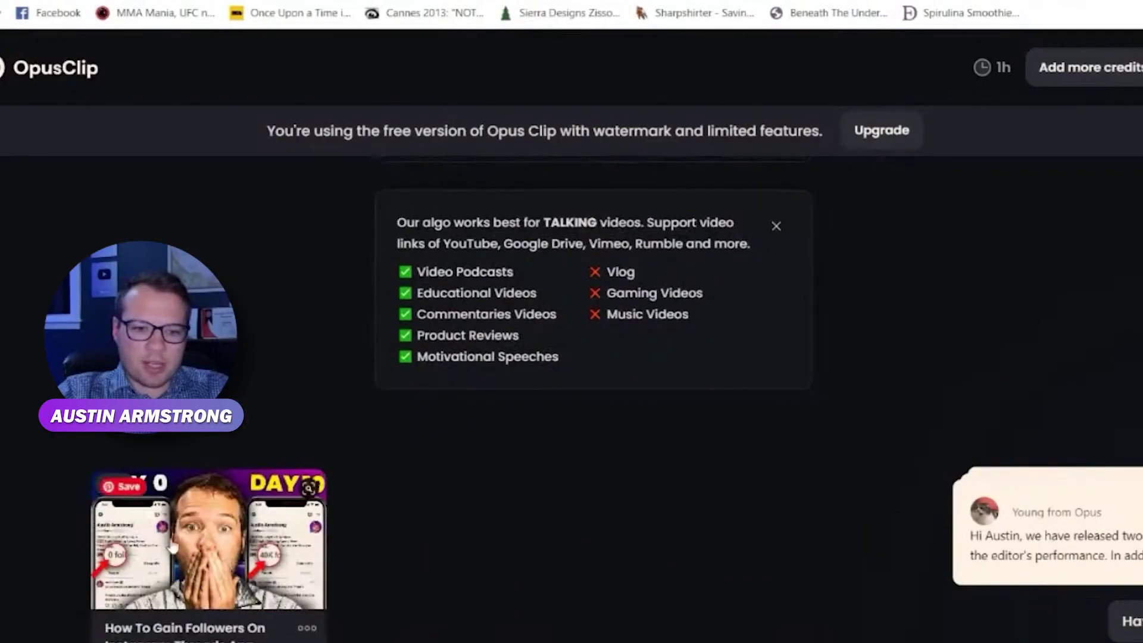
{"action": "scroll", "coordinate": [432, 460], "scroll_direction": "down", "scroll_amount": 2}
{"action": "scroll", "coordinate": [432, 459], "scroll_direction": "up", "scroll_amount": 6}
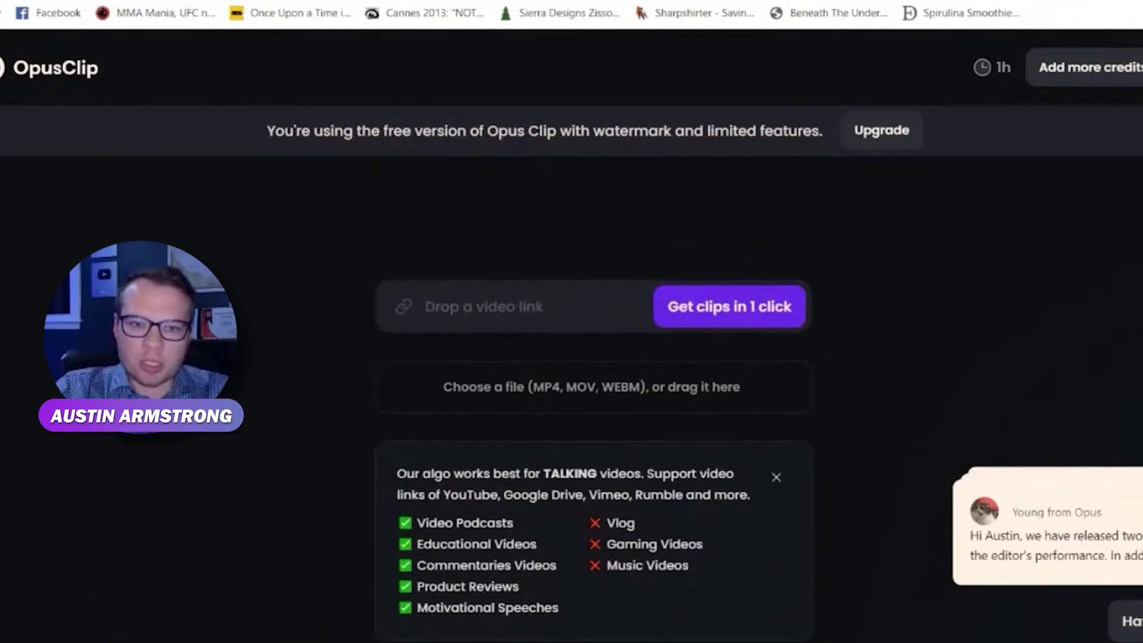
- Load YouTube in a new browser tab
{"action": "key", "text": "ctrl+t"}
{"action": "type", "text": "youtub"}
{"action": "key", "text": "Return"}
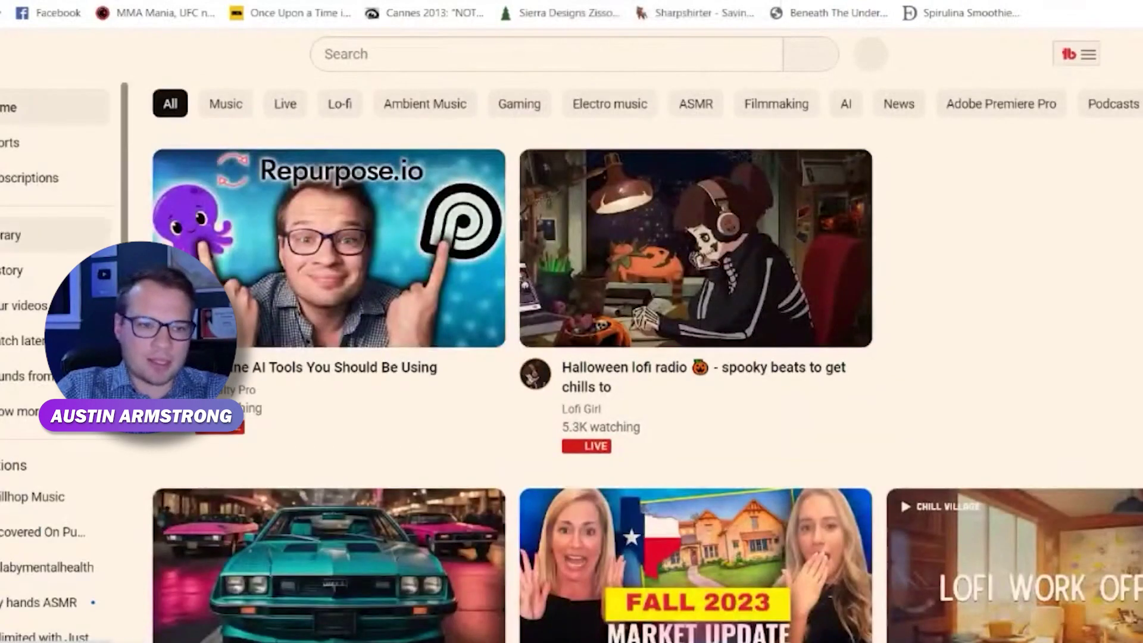
- Open Kurzgesagt's 'Ancient Life as Old as the Universe' video on YouTube and pause it
{"action": "scroll", "coordinate": [54, 357], "scroll_direction": "down", "scroll_amount": 3}
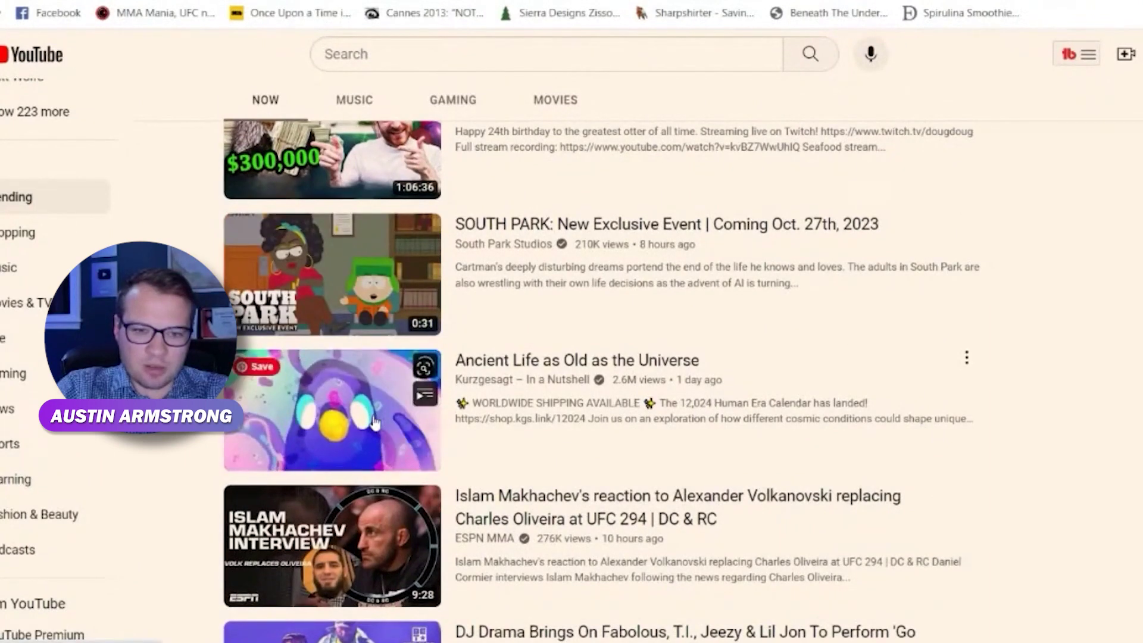
{"action": "left_click", "coordinate": [403, 435]}
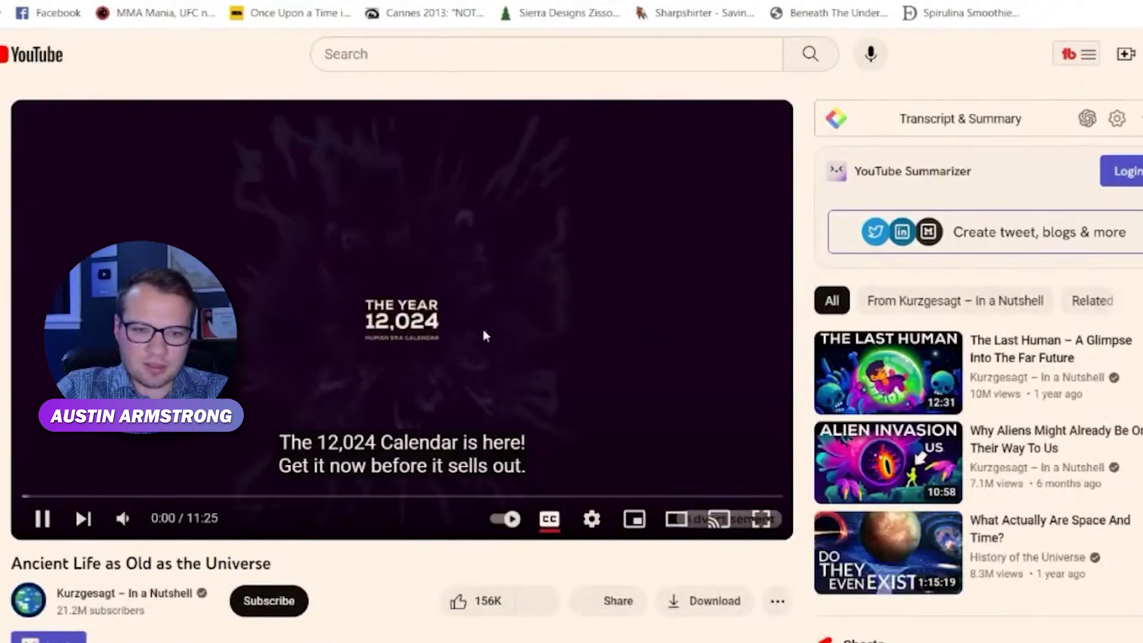
{"action": "left_click", "coordinate": [495, 333]}
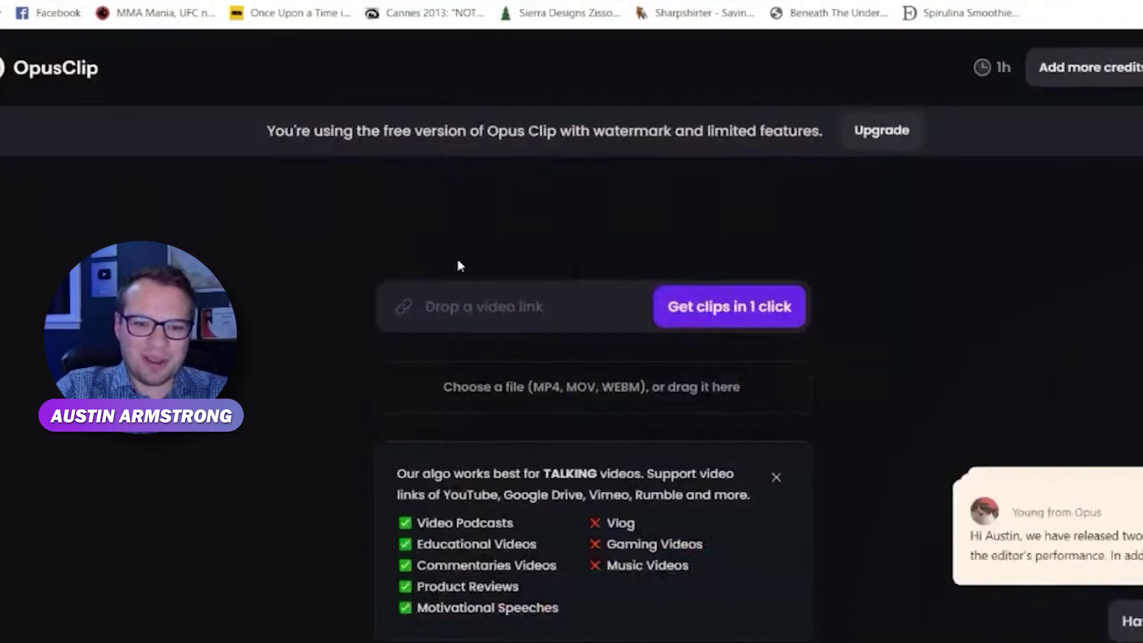
- Paste the YouTube video link into Opus Clip and start generating clips
{"action": "left_click", "coordinate": [502, 303]}
{"action": "key", "text": "ctrl+v"}
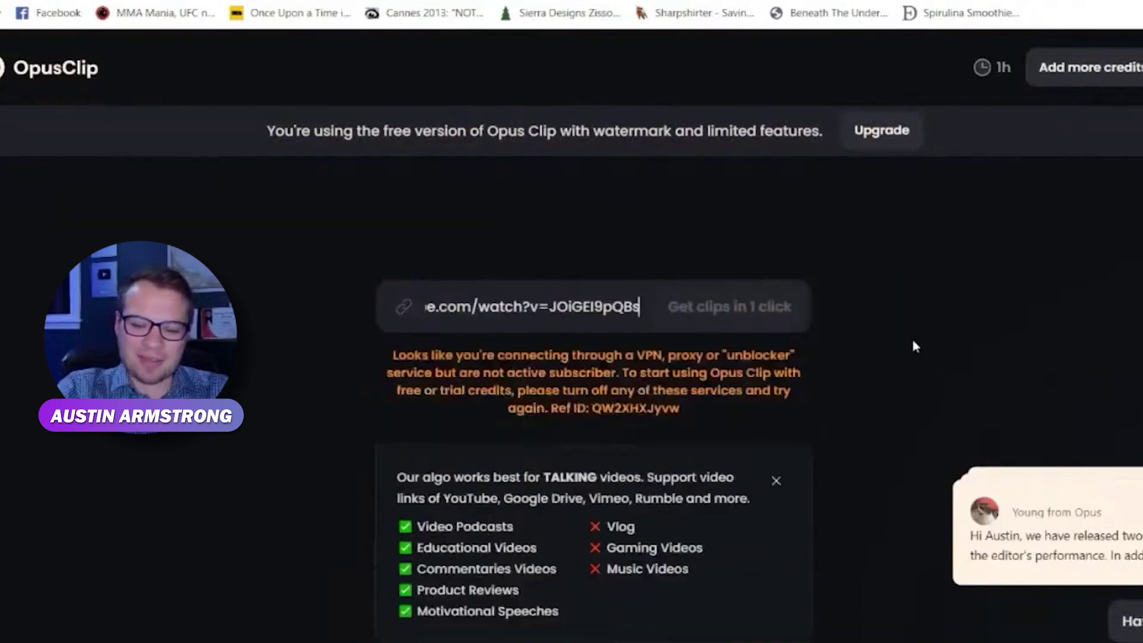
{"action": "left_click", "coordinate": [737, 310]}
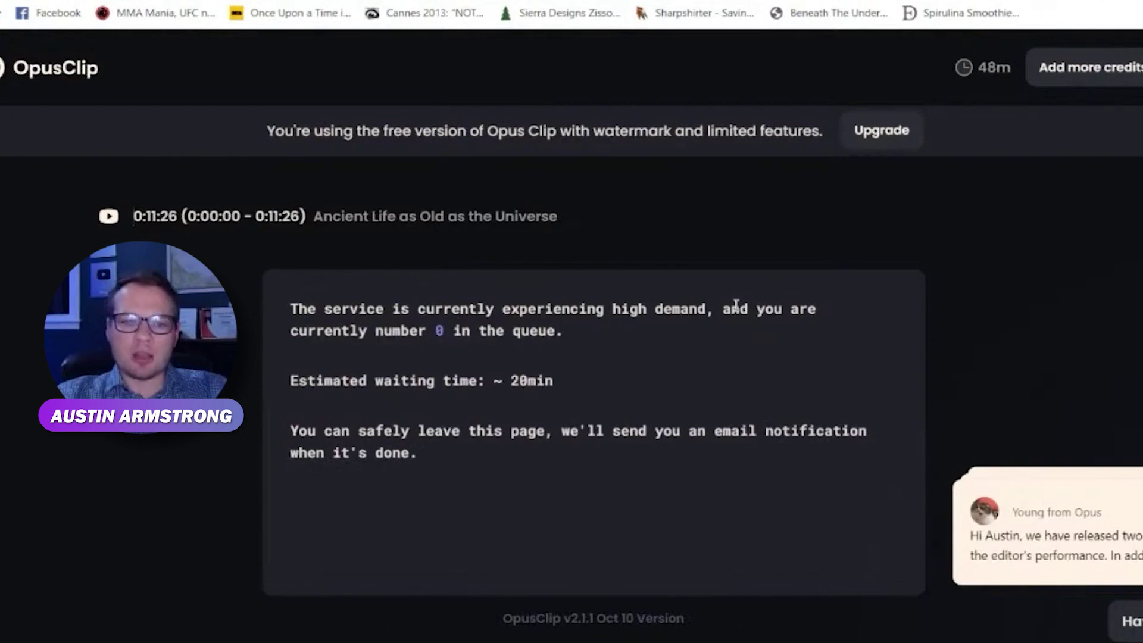
- Check the estimated waiting time, then go back to the dashboard via the account menu
{"action": "scroll", "coordinate": [737, 305], "scroll_direction": "down", "scroll_amount": 2}
{"action": "scroll", "coordinate": [341, 338], "scroll_direction": "up", "scroll_amount": 2}
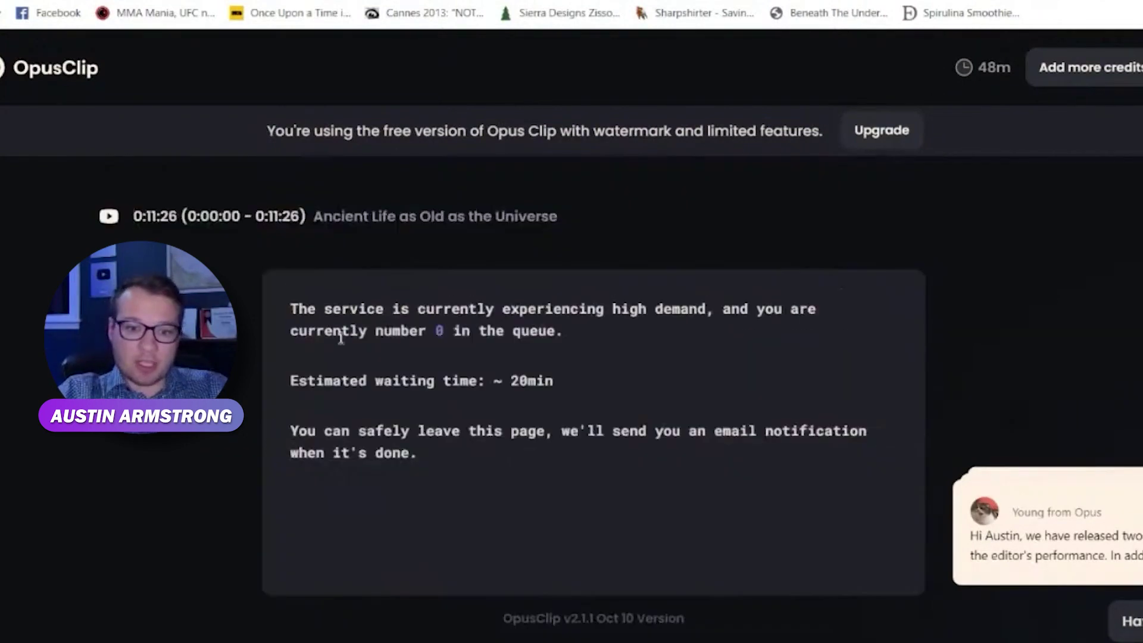
{"action": "triple_click", "coordinate": [521, 388]}
{"action": "scroll", "coordinate": [854, 316], "scroll_direction": "down", "scroll_amount": 2}
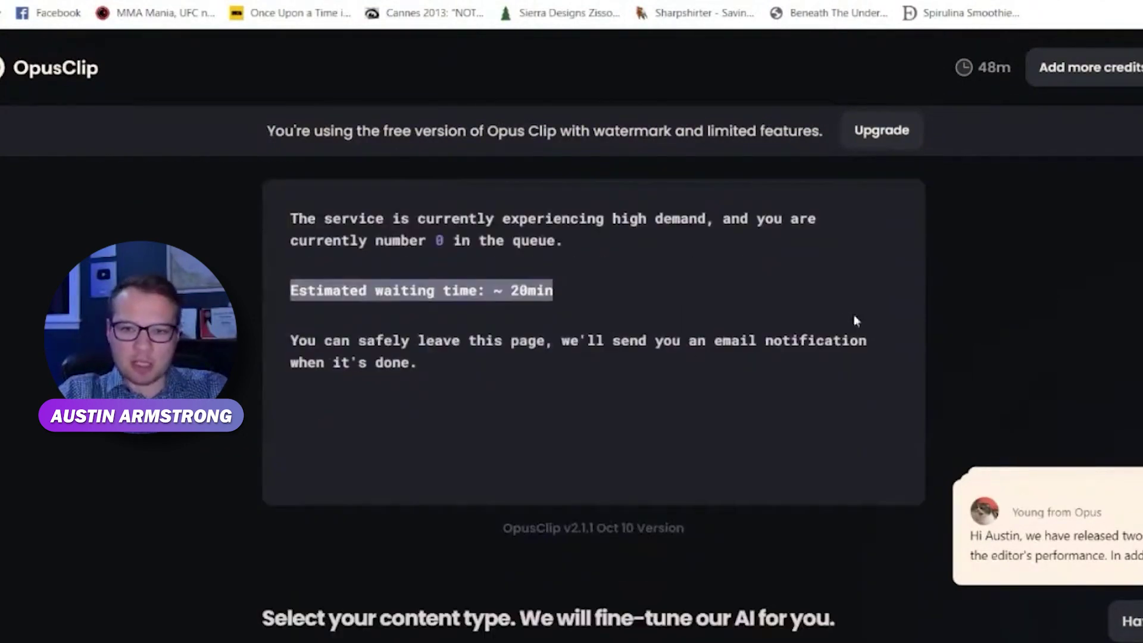
{"action": "scroll", "coordinate": [854, 315], "scroll_direction": "up", "scroll_amount": 2}
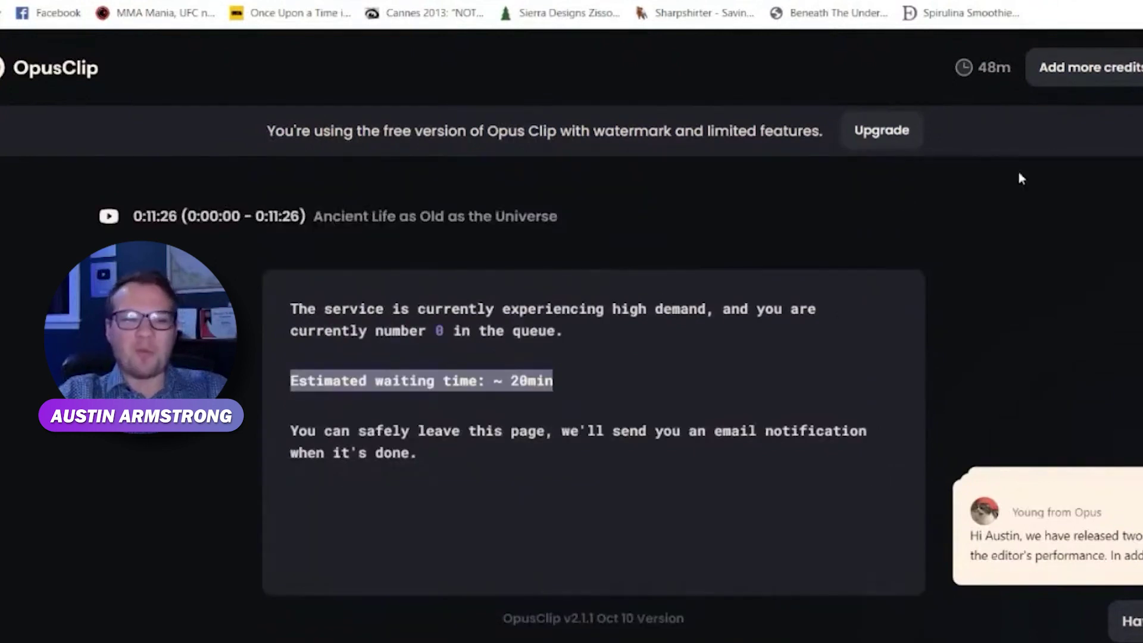
{"action": "left_click", "coordinate": [1134, 67]}
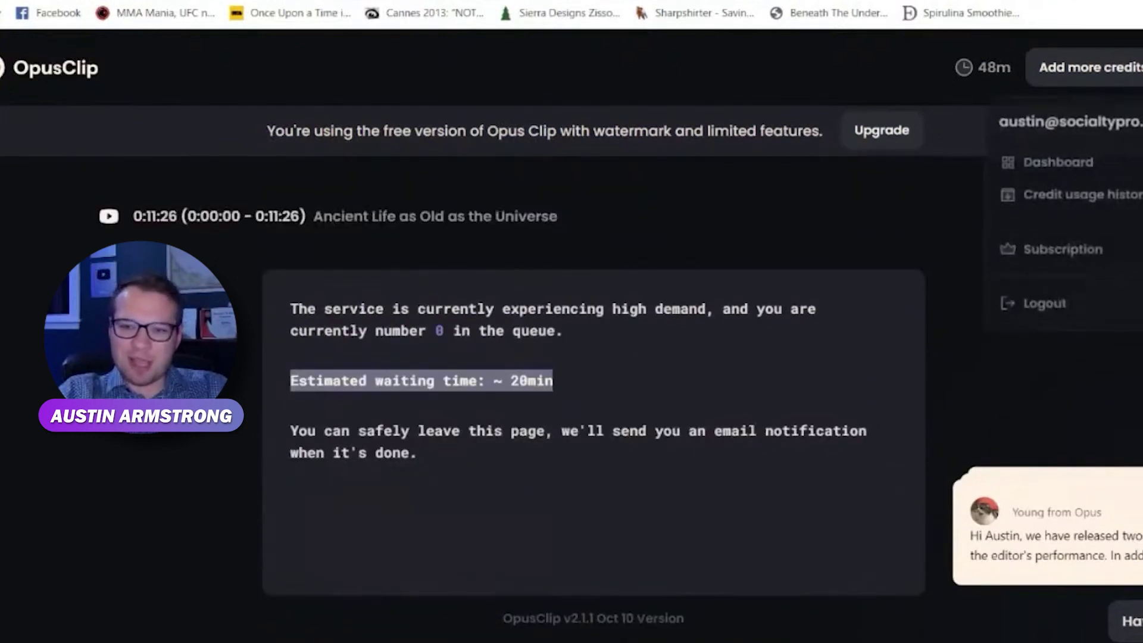
{"action": "left_click", "coordinate": [1058, 166]}
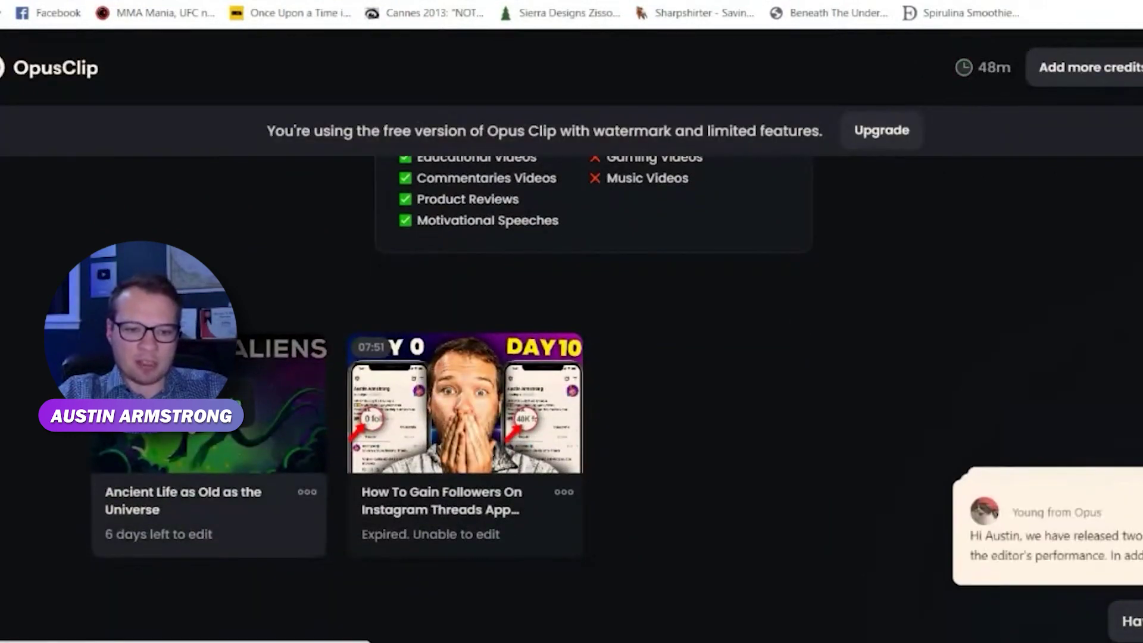
- Open the Instagram Threads followers project and browse its generated clips
{"action": "left_click", "coordinate": [443, 413]}
{"action": "scroll", "coordinate": [701, 352], "scroll_direction": "down", "scroll_amount": 4}
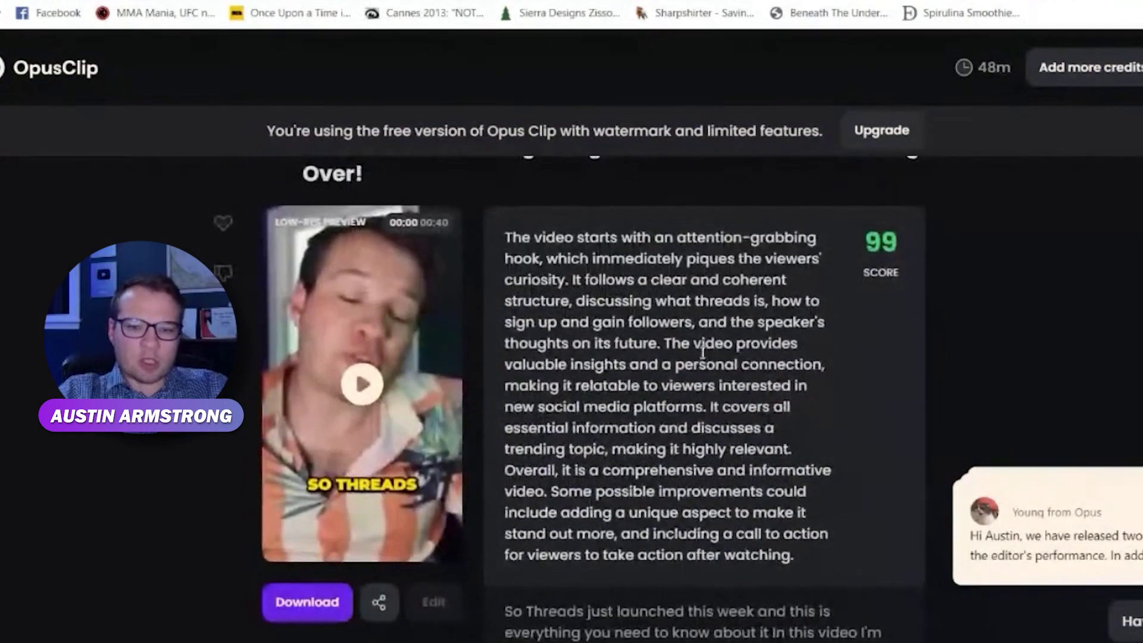
{"action": "scroll", "coordinate": [702, 352], "scroll_direction": "up", "scroll_amount": 3}
{"action": "scroll", "coordinate": [703, 353], "scroll_direction": "down", "scroll_amount": 2}
{"action": "scroll", "coordinate": [703, 354], "scroll_direction": "down", "scroll_amount": 2}
{"action": "scroll", "coordinate": [633, 286], "scroll_direction": "up", "scroll_amount": 1}
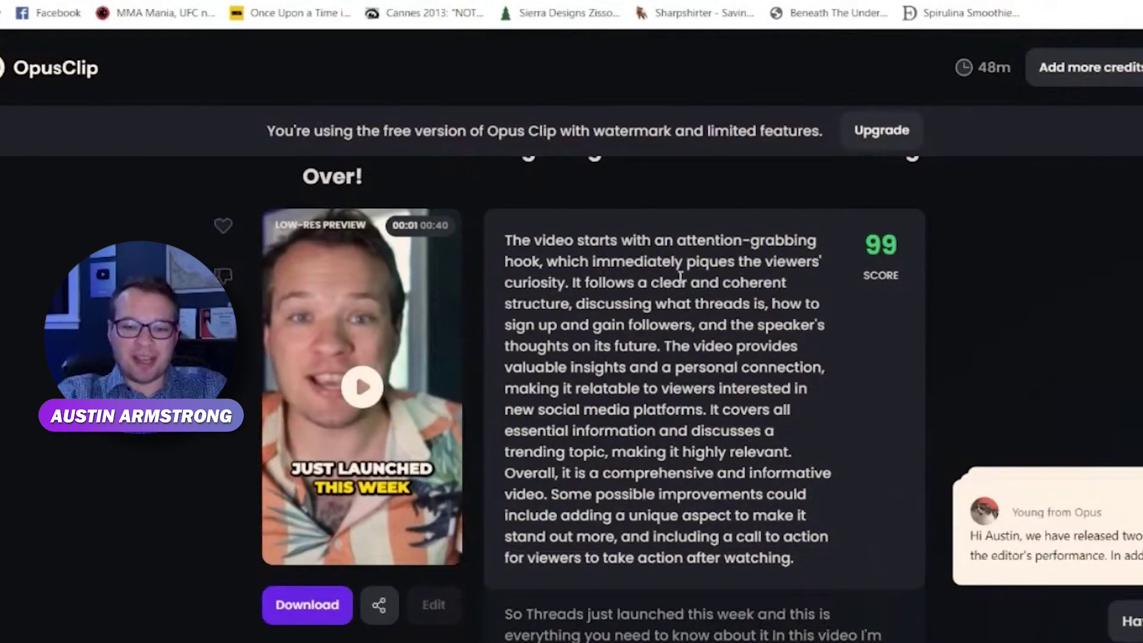
- Scroll to the 92-scored Instagram Linking clip #2 and play its preview
{"action": "scroll", "coordinate": [681, 277], "scroll_direction": "down", "scroll_amount": 1}
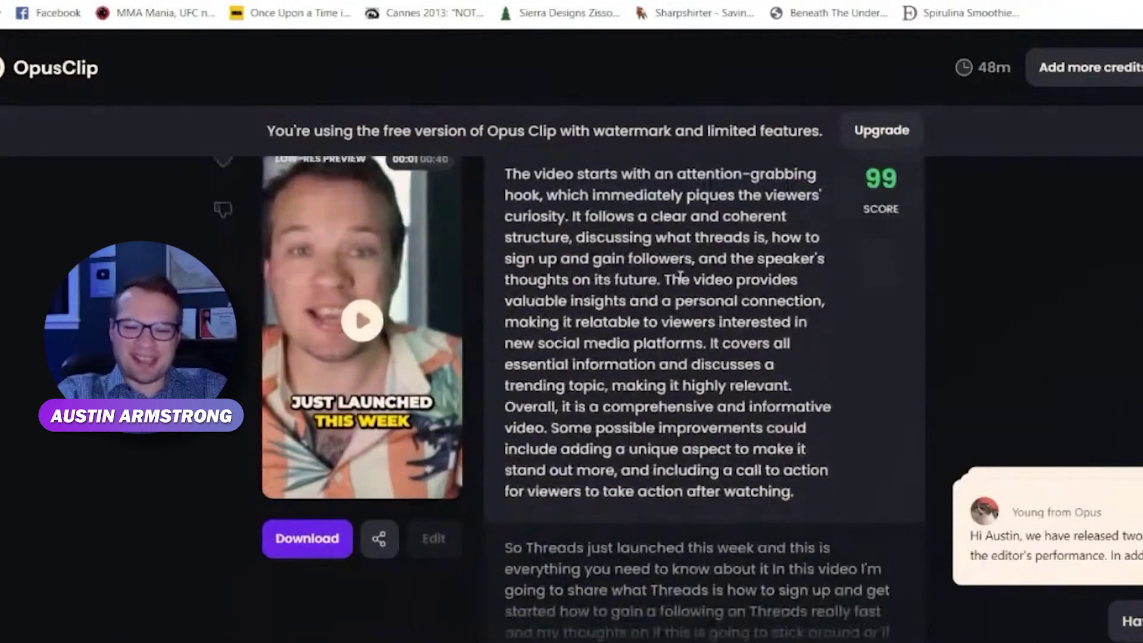
{"action": "scroll", "coordinate": [681, 277], "scroll_direction": "up", "scroll_amount": 2}
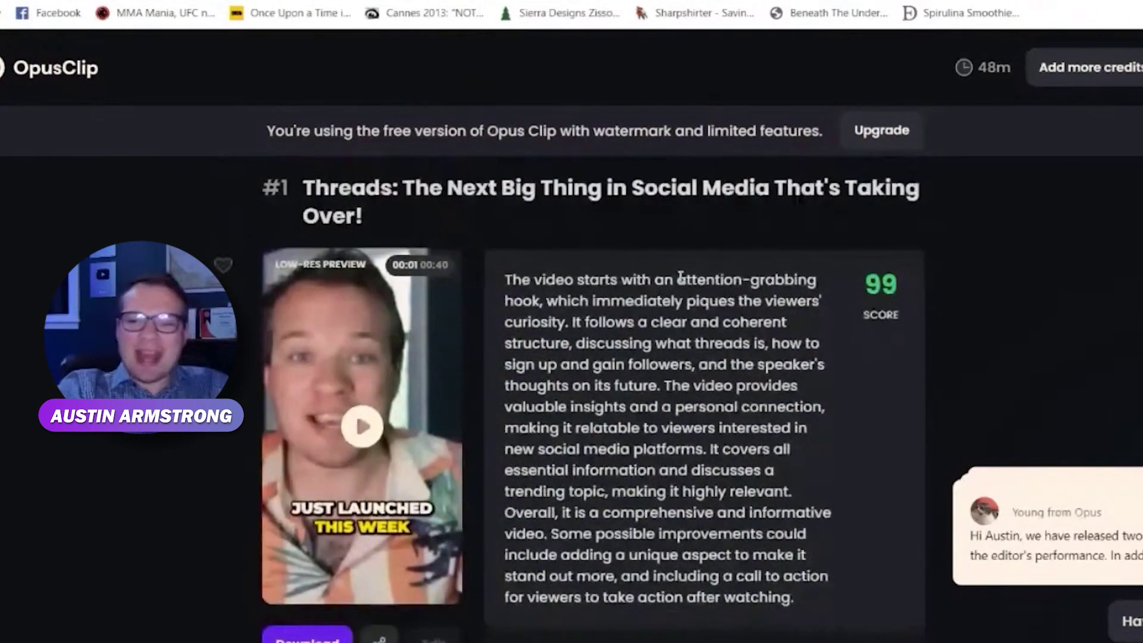
{"action": "scroll", "coordinate": [681, 276], "scroll_direction": "down", "scroll_amount": 3}
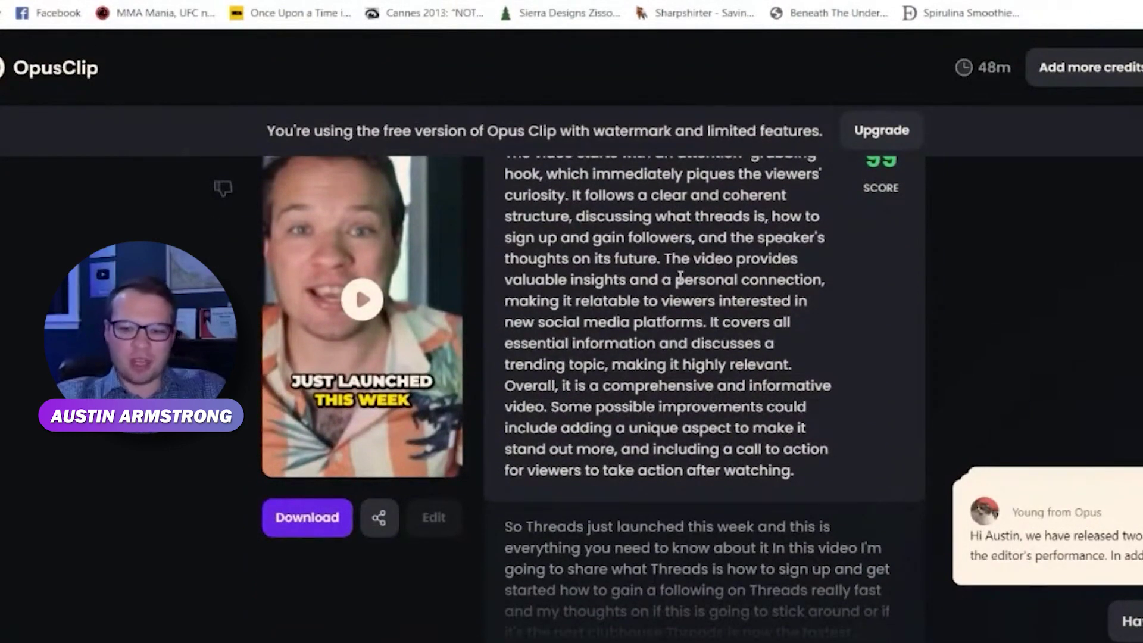
{"action": "scroll", "coordinate": [681, 277], "scroll_direction": "down", "scroll_amount": 10}
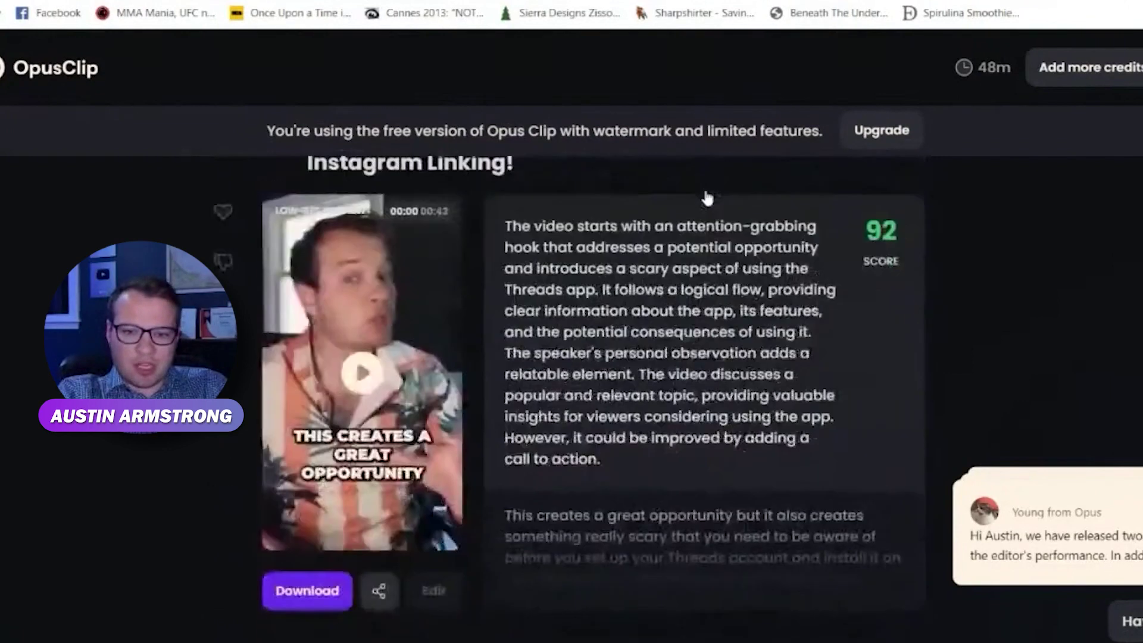
{"action": "scroll", "coordinate": [706, 196], "scroll_direction": "down", "scroll_amount": 1}
{"action": "scroll", "coordinate": [706, 197], "scroll_direction": "up", "scroll_amount": 1}
{"action": "scroll", "coordinate": [707, 197], "scroll_direction": "down", "scroll_amount": 1}
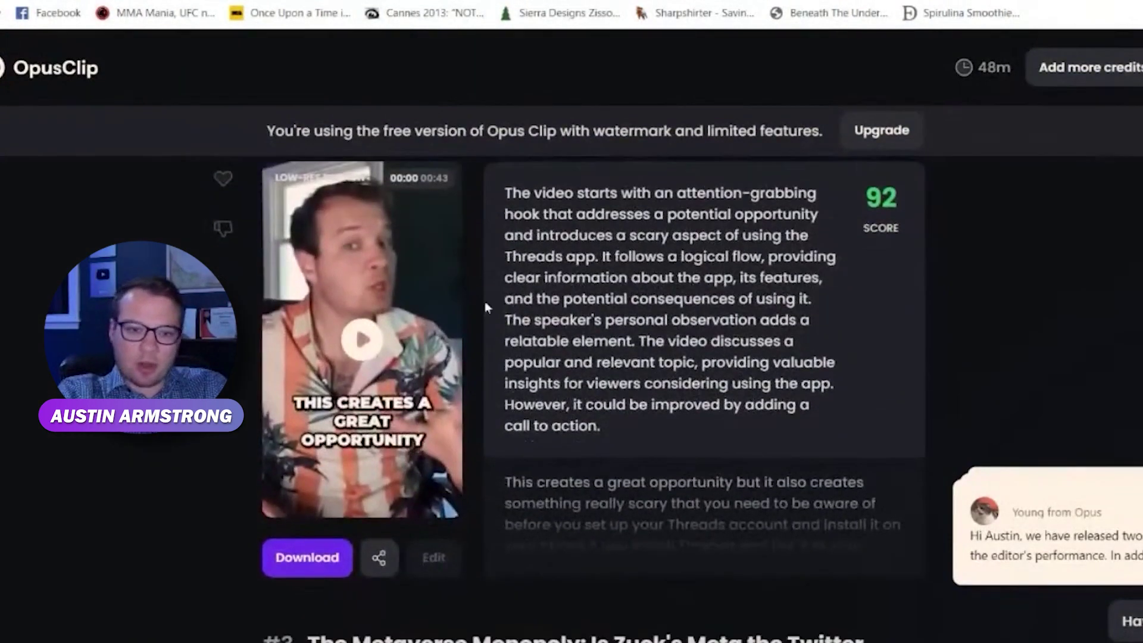
{"action": "left_click", "coordinate": [362, 340]}
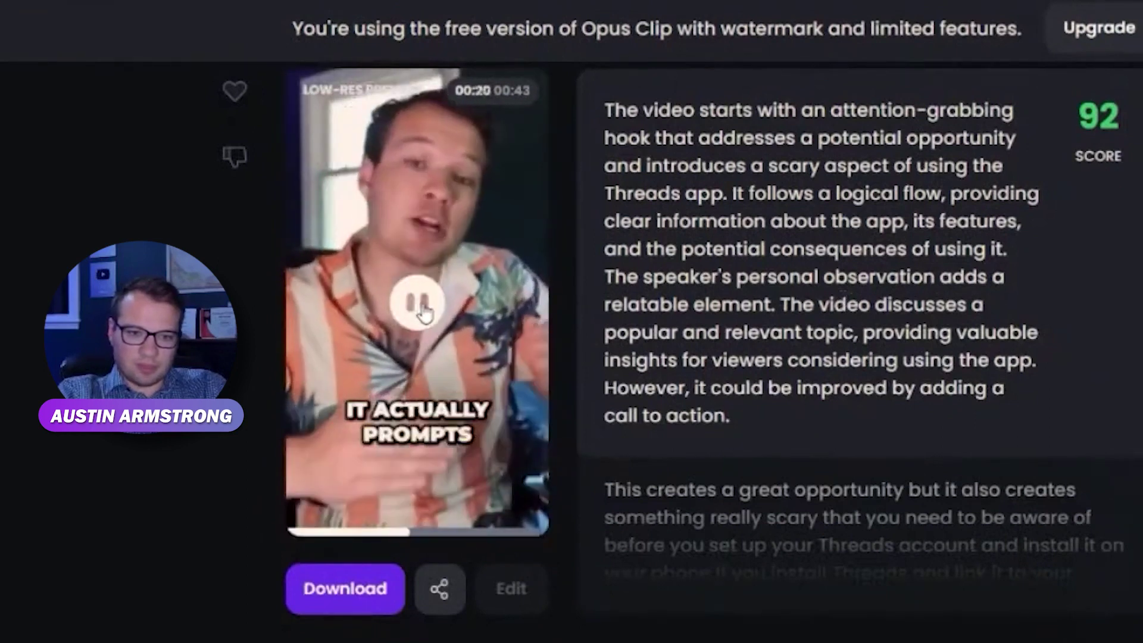
- Pause the clip preview at 00:22, then scroll through clips #3 and #4 and back up
{"action": "left_click", "coordinate": [417, 300]}
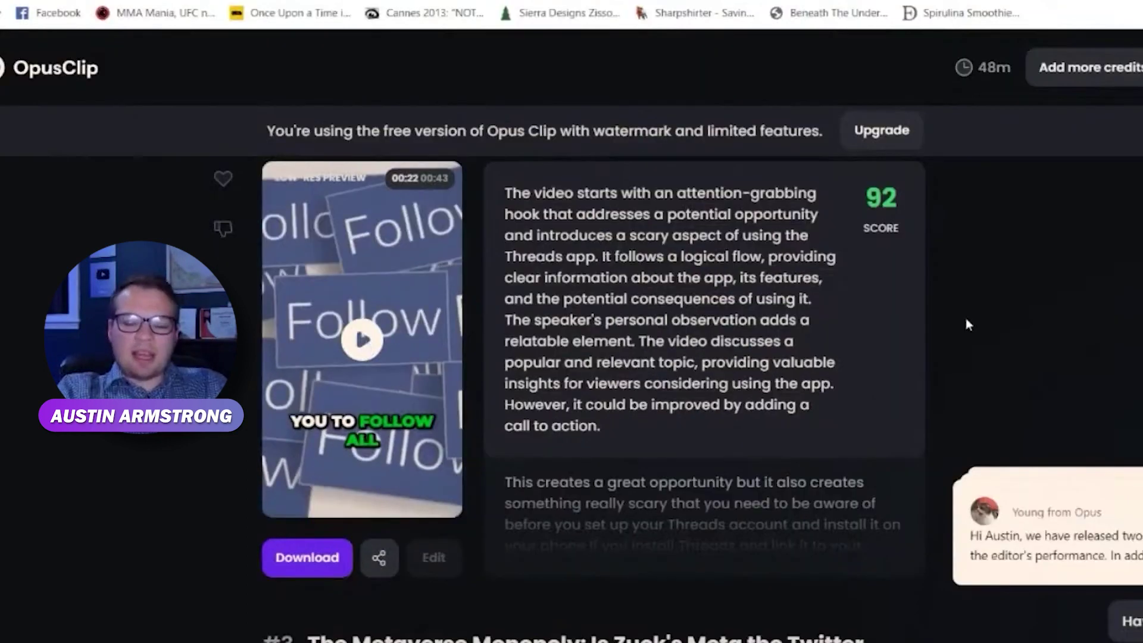
{"action": "scroll", "coordinate": [966, 319], "scroll_direction": "down", "scroll_amount": 6}
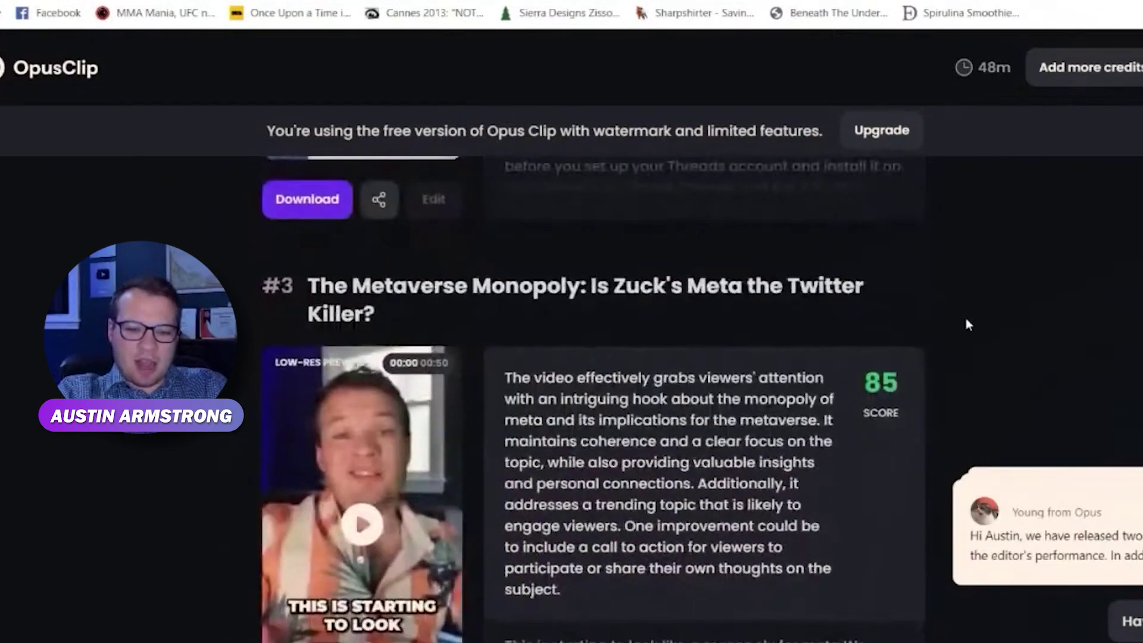
{"action": "scroll", "coordinate": [967, 325], "scroll_direction": "down", "scroll_amount": 10}
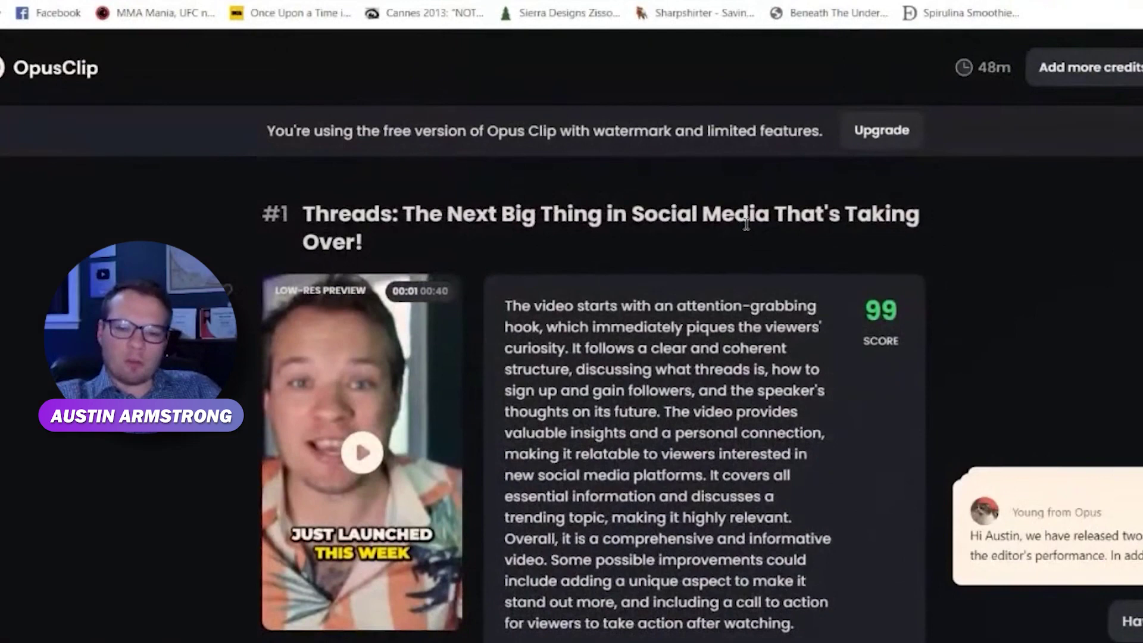
{"action": "scroll", "coordinate": [746, 225], "scroll_direction": "down", "scroll_amount": 1}
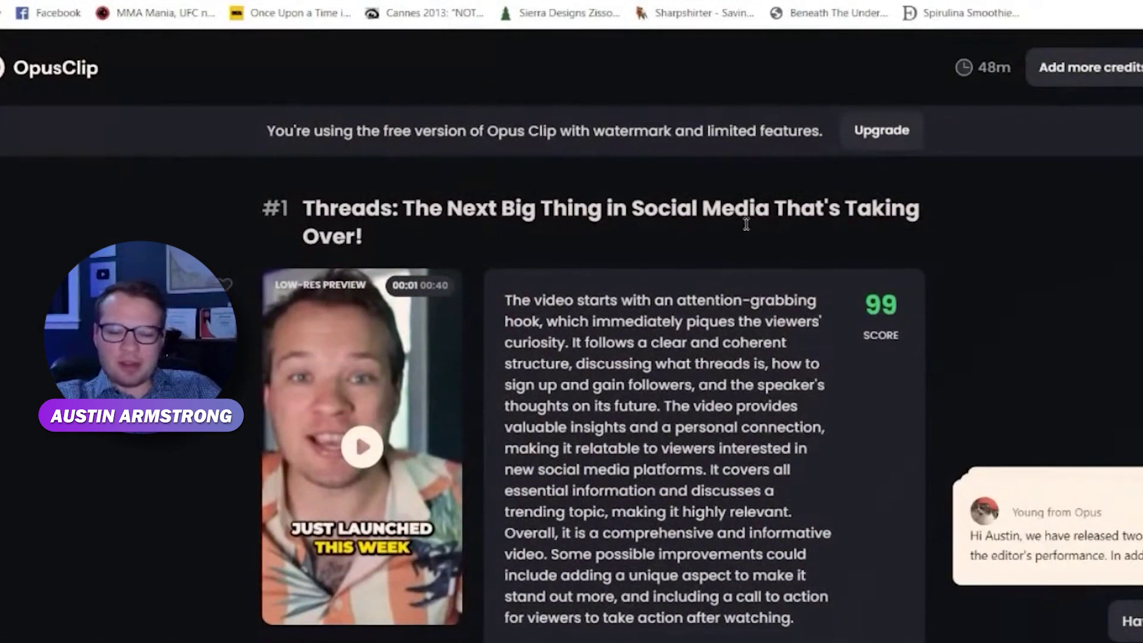
{"action": "scroll", "coordinate": [524, 223], "scroll_direction": "down", "scroll_amount": 10}
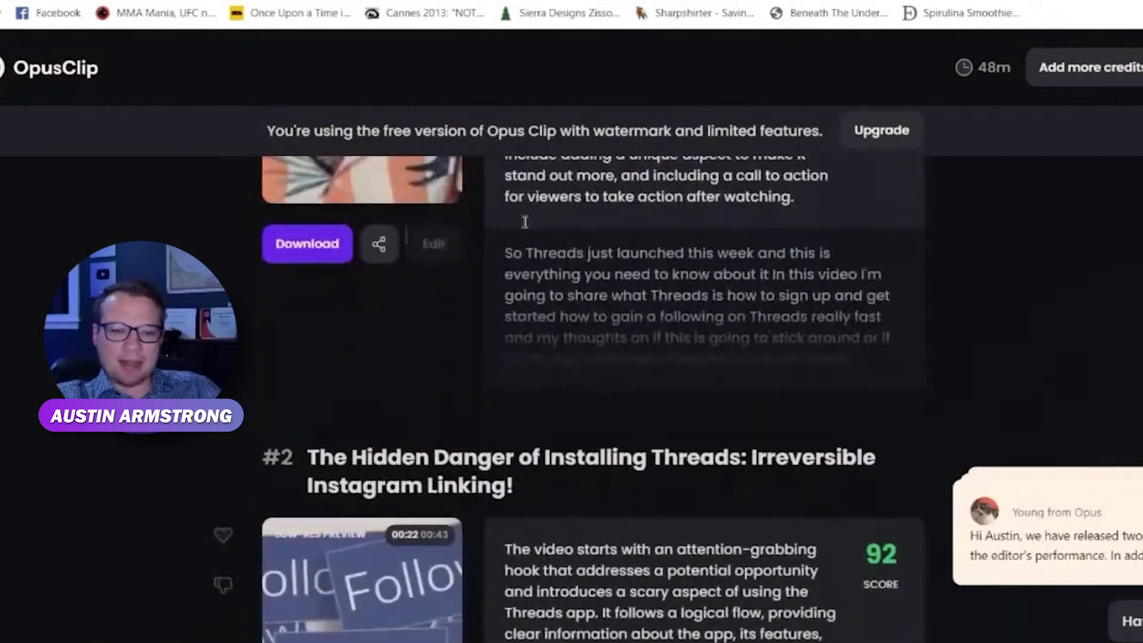
{"action": "scroll", "coordinate": [525, 221], "scroll_direction": "up", "scroll_amount": 7}
{"action": "scroll", "coordinate": [525, 222], "scroll_direction": "up", "scroll_amount": 5}
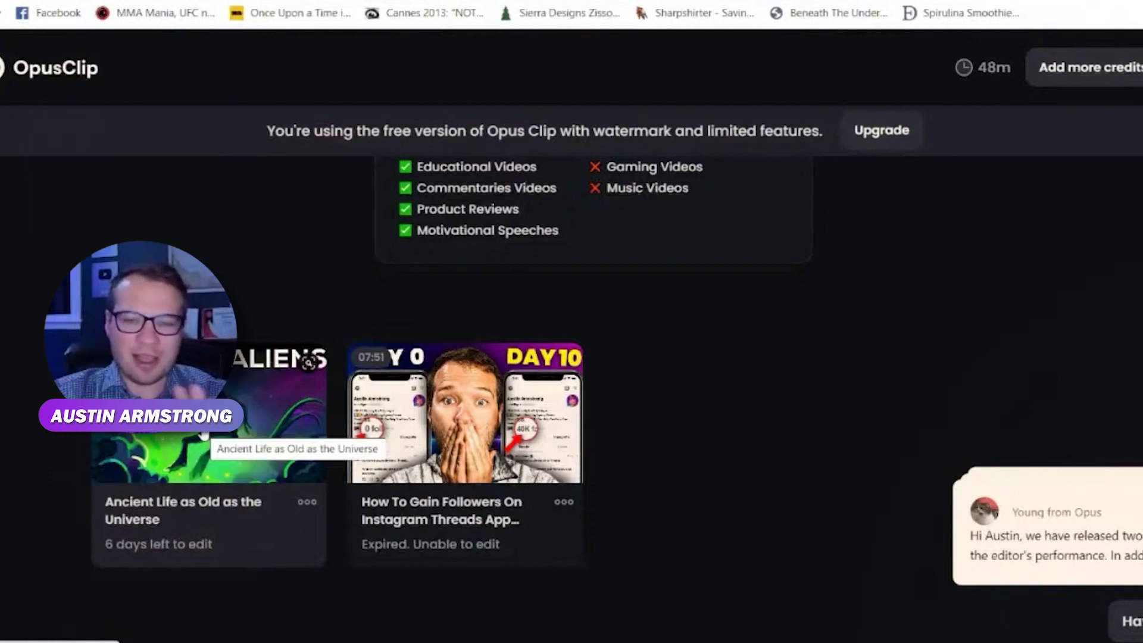
- Open the Ancient Life as Old as the Universe project and look over its clip list
{"action": "left_click", "coordinate": [203, 435]}
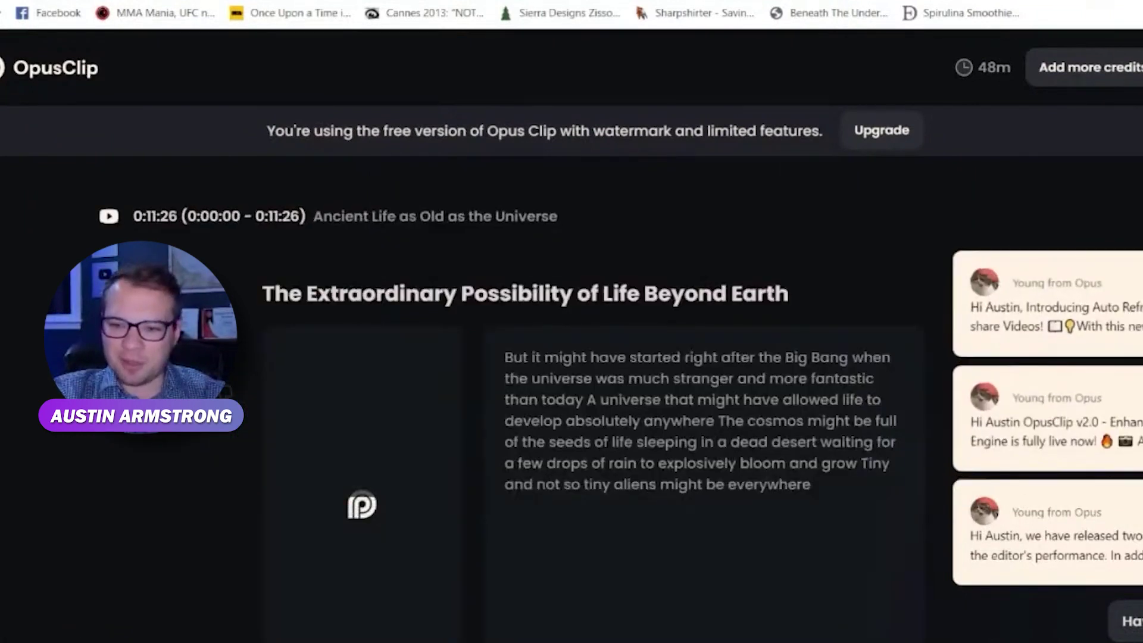
{"action": "scroll", "coordinate": [845, 293], "scroll_direction": "down", "scroll_amount": 2}
{"action": "scroll", "coordinate": [848, 294], "scroll_direction": "up", "scroll_amount": 2}
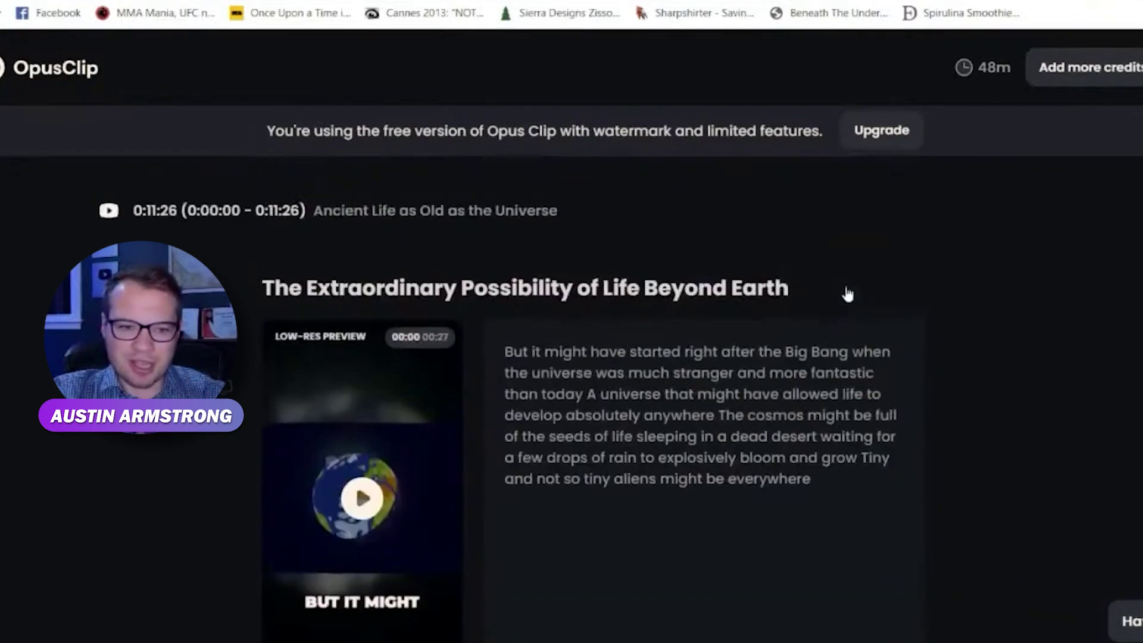
{"action": "scroll", "coordinate": [849, 293], "scroll_direction": "down", "scroll_amount": 1}
{"action": "scroll", "coordinate": [749, 380], "scroll_direction": "up", "scroll_amount": 1}
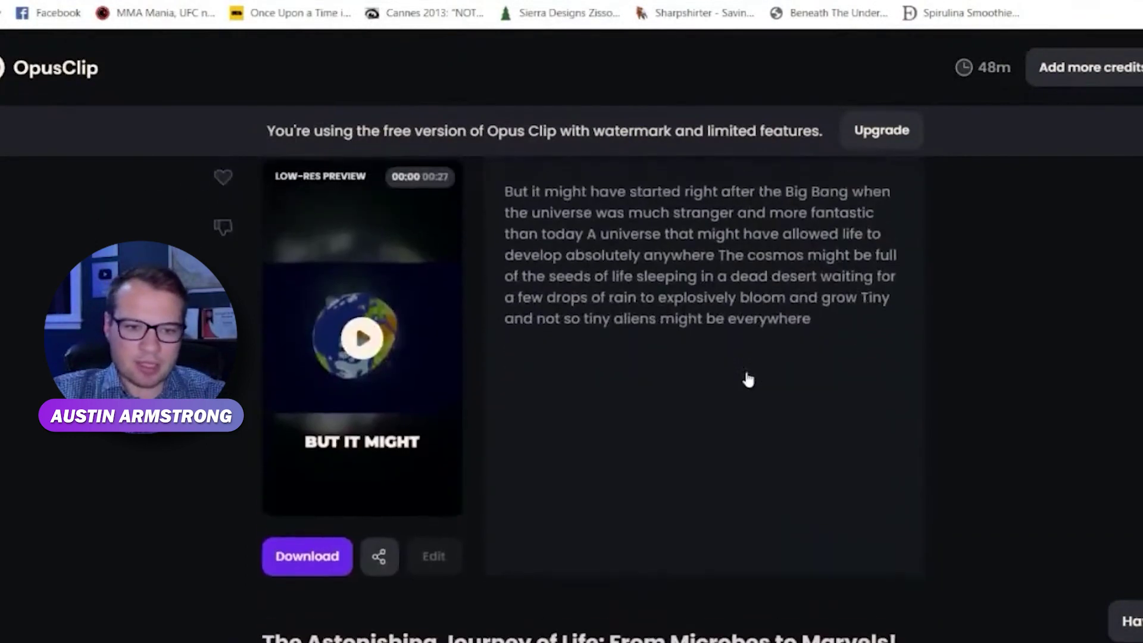
- Play the first clip's 26-second preview through, reviewing its transcript
{"action": "left_click", "coordinate": [363, 347]}
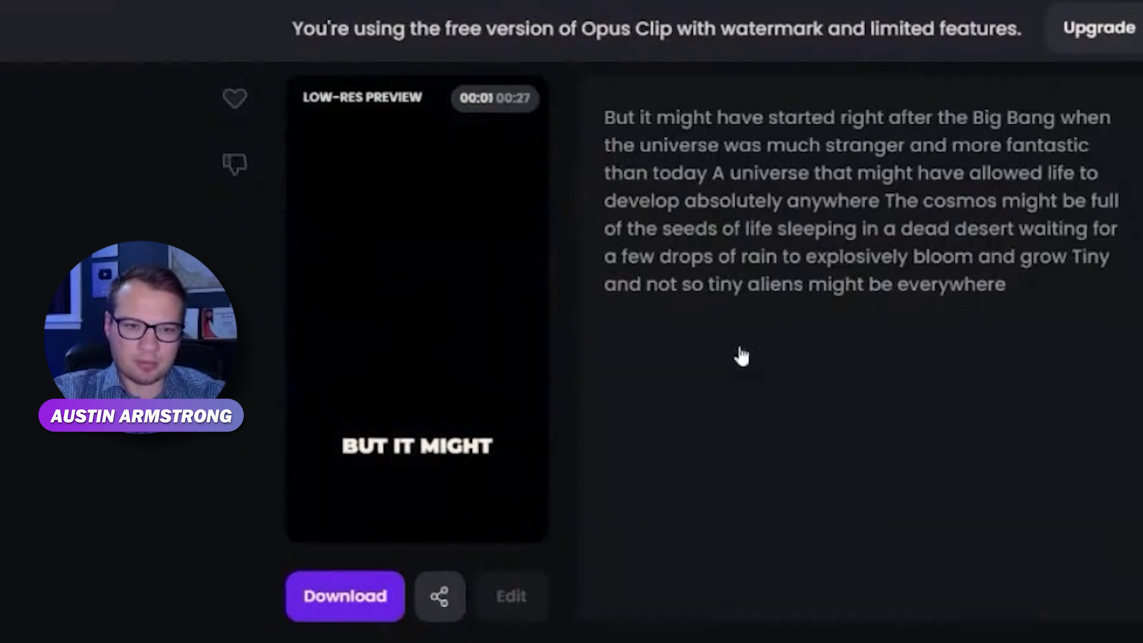
{"action": "scroll", "coordinate": [741, 356], "scroll_direction": "up", "scroll_amount": 3}
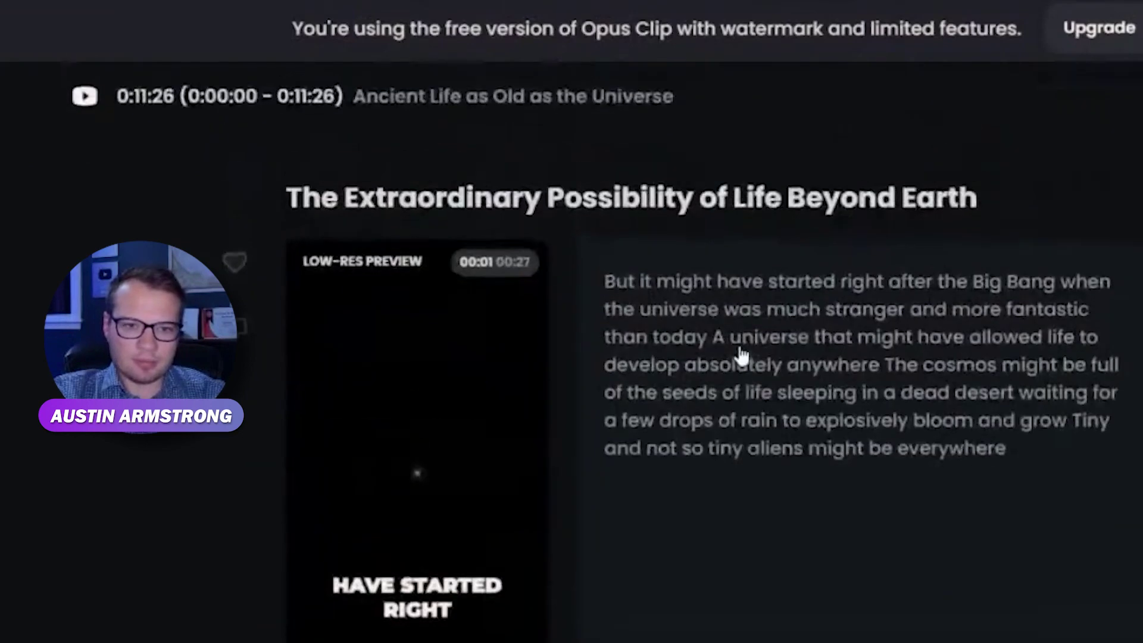
{"action": "scroll", "coordinate": [741, 356], "scroll_direction": "down", "scroll_amount": 2}
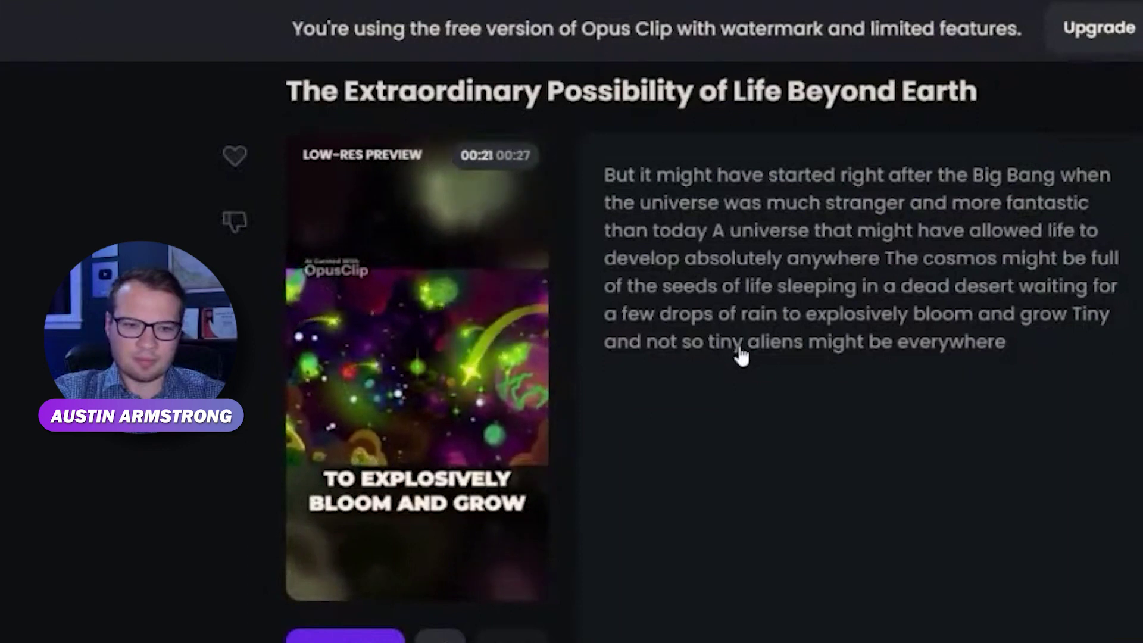
{"action": "scroll", "coordinate": [503, 501], "scroll_direction": "down", "scroll_amount": 5}
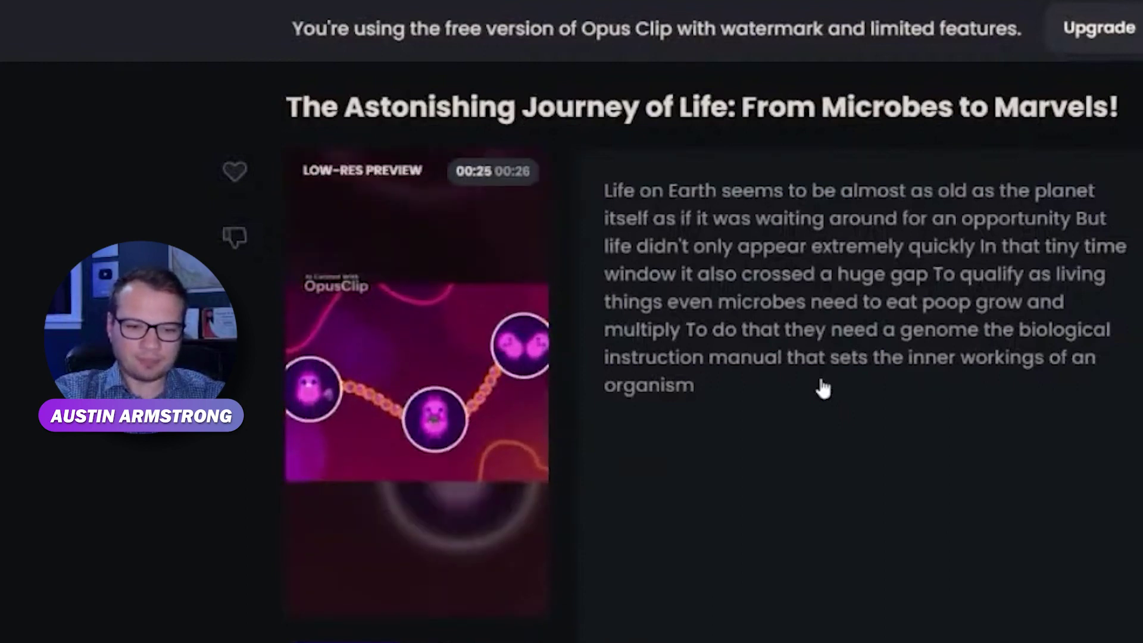
{"action": "scroll", "coordinate": [823, 389], "scroll_direction": "down", "scroll_amount": 3}
{"action": "scroll", "coordinate": [637, 496], "scroll_direction": "up", "scroll_amount": 3}
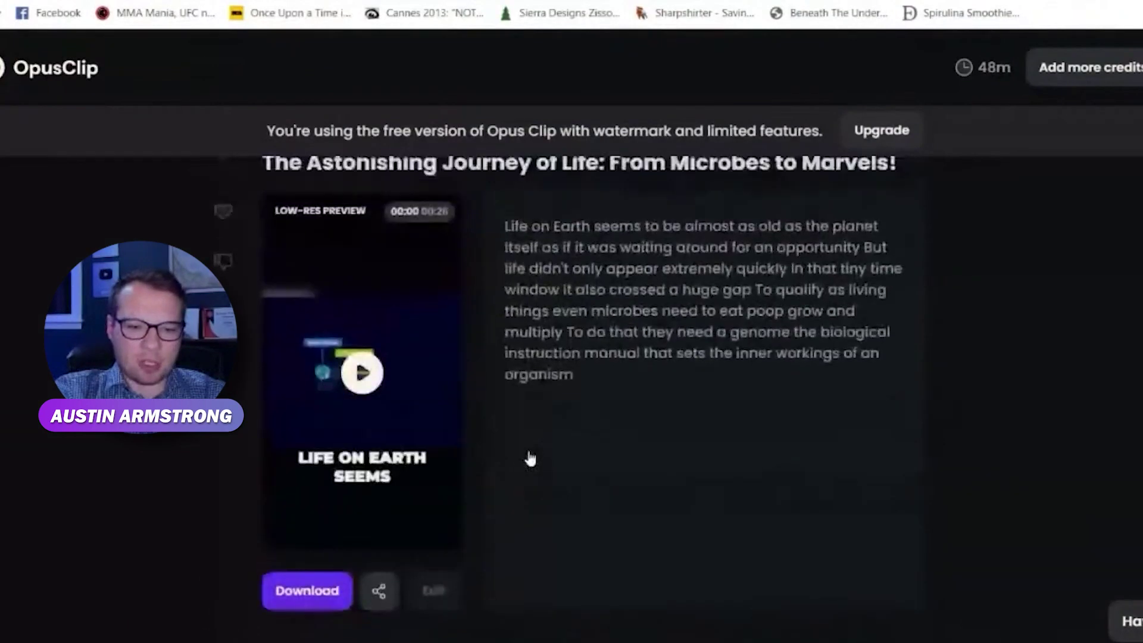
{"action": "scroll", "coordinate": [529, 455], "scroll_direction": "down", "scroll_amount": 3}
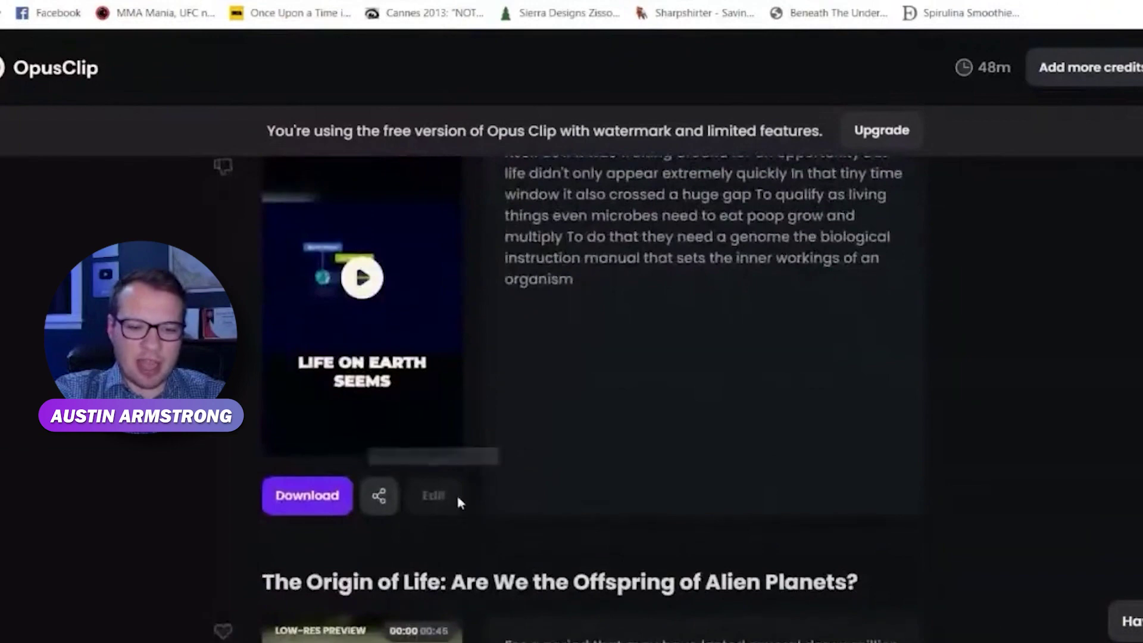
{"action": "scroll", "coordinate": [521, 475], "scroll_direction": "up", "scroll_amount": 4}
{"action": "scroll", "coordinate": [523, 475], "scroll_direction": "up", "scroll_amount": 8}
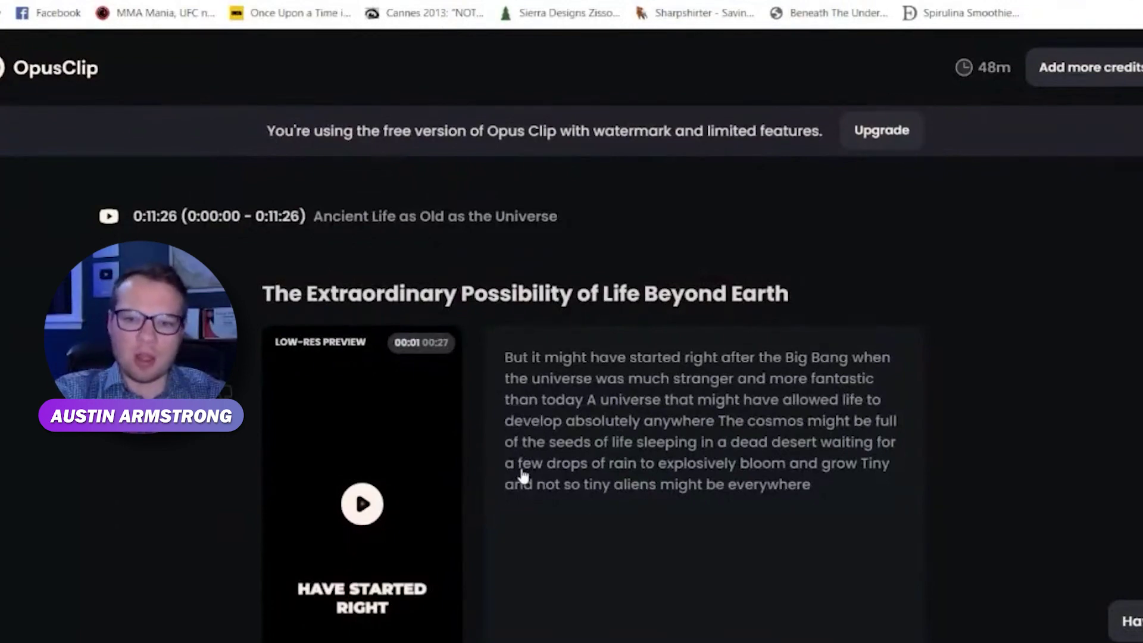
{"action": "scroll", "coordinate": [522, 475], "scroll_direction": "down", "scroll_amount": 7}
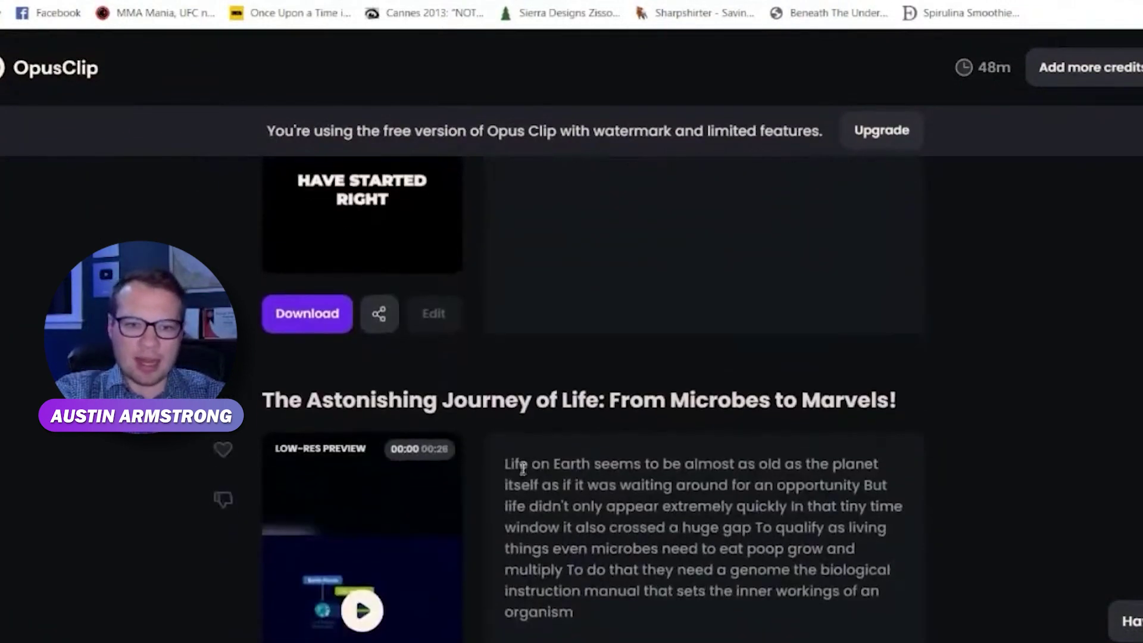
{"action": "scroll", "coordinate": [523, 469], "scroll_direction": "down", "scroll_amount": 1}
- Open the credit upgrade options, view the Free plan, then switch back to Essential pricing
{"action": "left_click", "coordinate": [879, 143]}
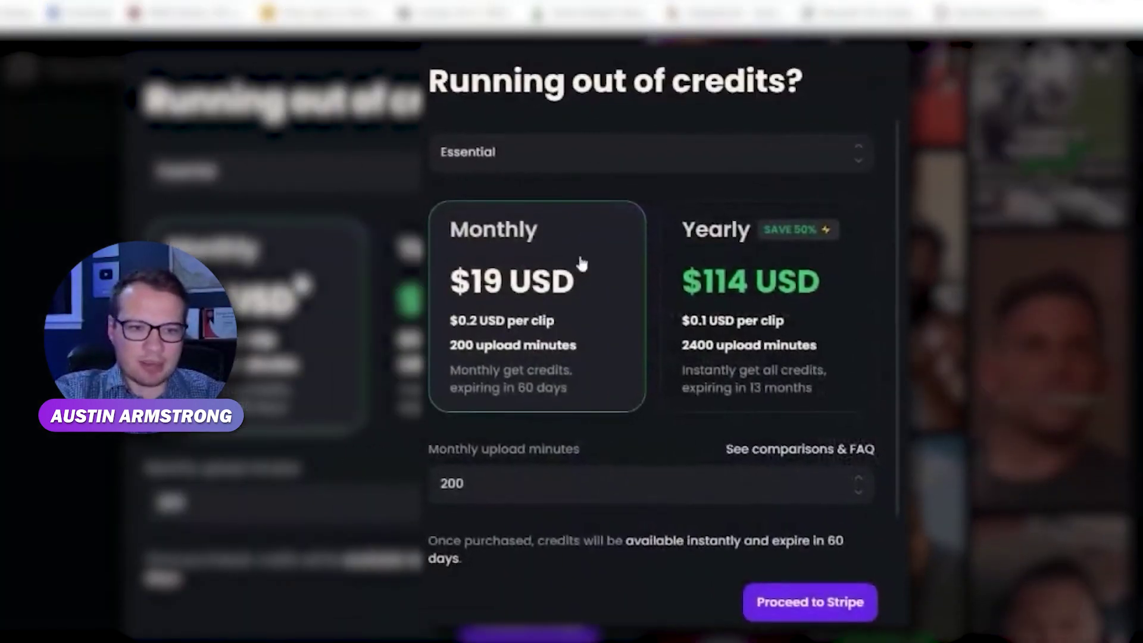
{"action": "scroll", "coordinate": [582, 260], "scroll_direction": "down", "scroll_amount": 1}
{"action": "scroll", "coordinate": [619, 327], "scroll_direction": "up", "scroll_amount": 1}
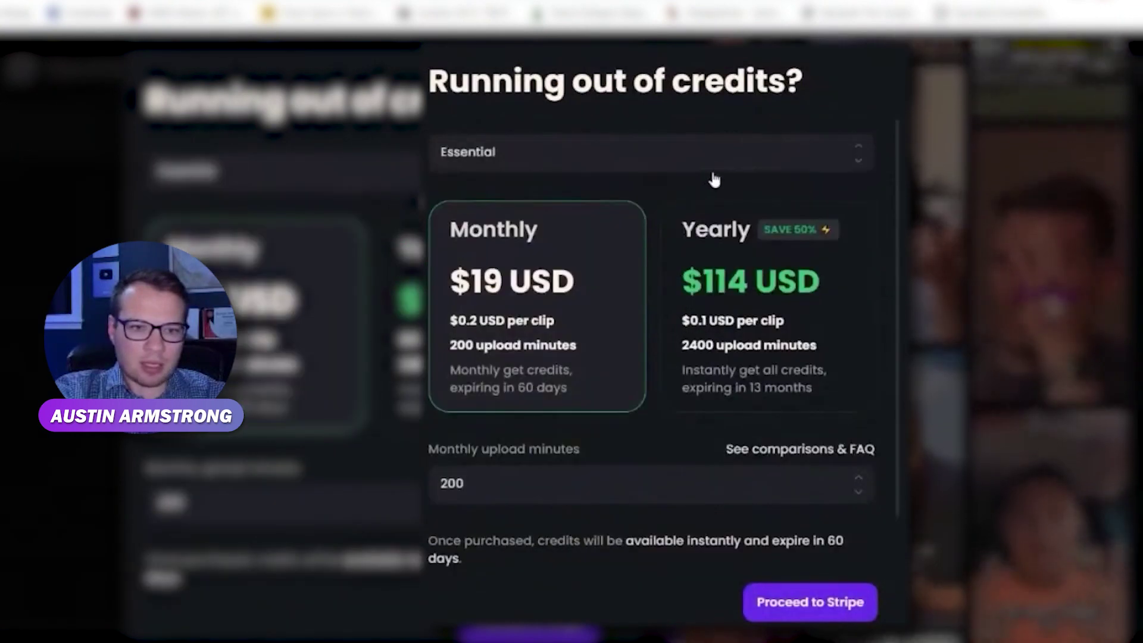
{"action": "left_click", "coordinate": [719, 158]}
{"action": "left_click", "coordinate": [584, 234]}
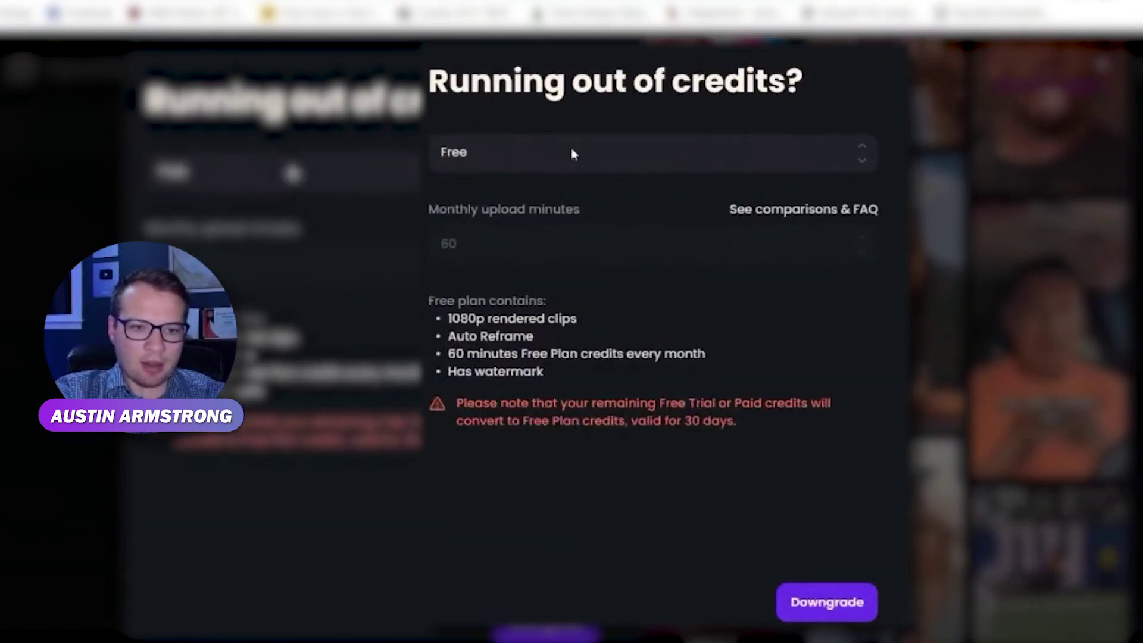
{"action": "left_click", "coordinate": [574, 154]}
{"action": "left_click", "coordinate": [534, 199]}
{"action": "scroll", "coordinate": [633, 383], "scroll_direction": "up", "scroll_amount": 1}
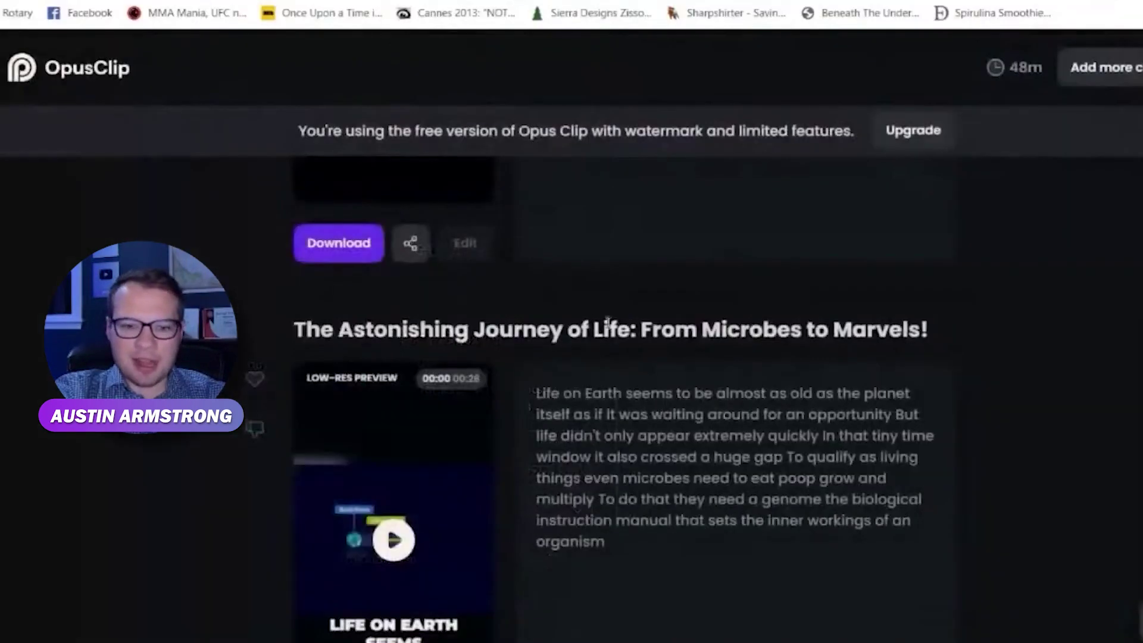
- Scroll down through the Origin of Life and From Dead Stuff clips with their transcripts
{"action": "scroll", "coordinate": [655, 328], "scroll_direction": "down", "scroll_amount": 3}
{"action": "scroll", "coordinate": [692, 334], "scroll_direction": "up", "scroll_amount": 1}
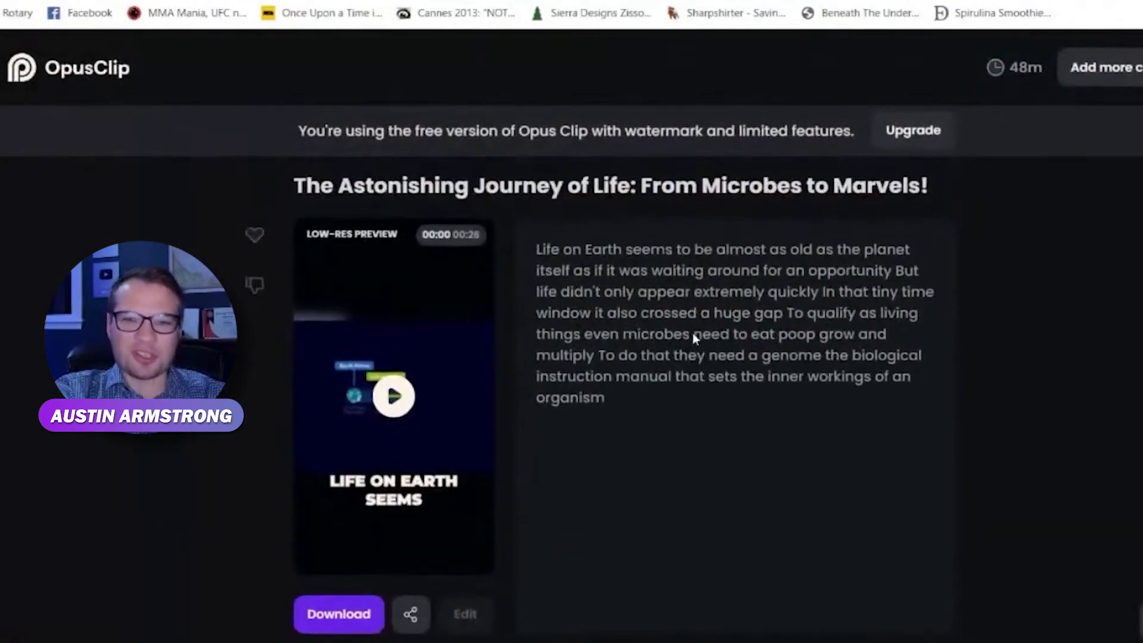
{"action": "scroll", "coordinate": [692, 333], "scroll_direction": "down", "scroll_amount": 4}
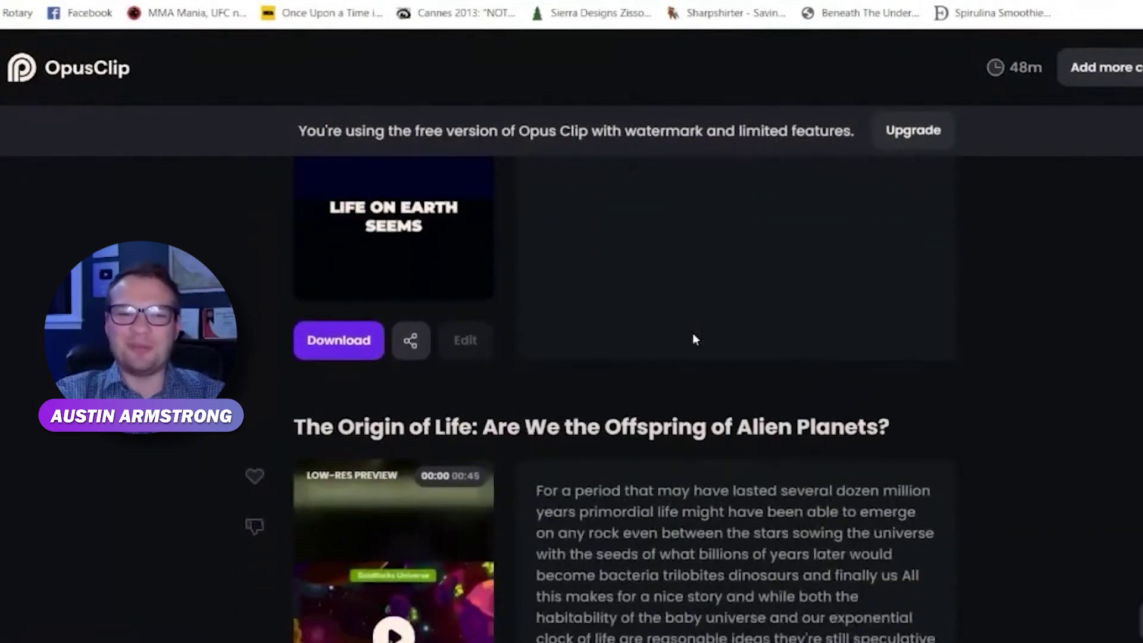
{"action": "scroll", "coordinate": [697, 292], "scroll_direction": "down", "scroll_amount": 4}
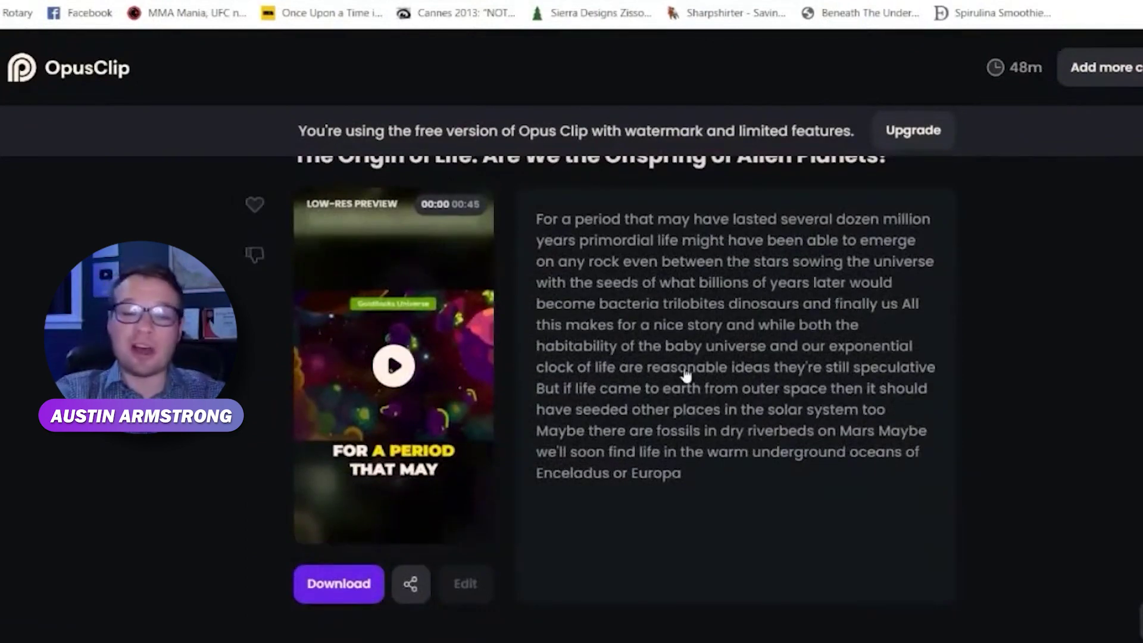
{"action": "scroll", "coordinate": [686, 374], "scroll_direction": "down", "scroll_amount": 3}
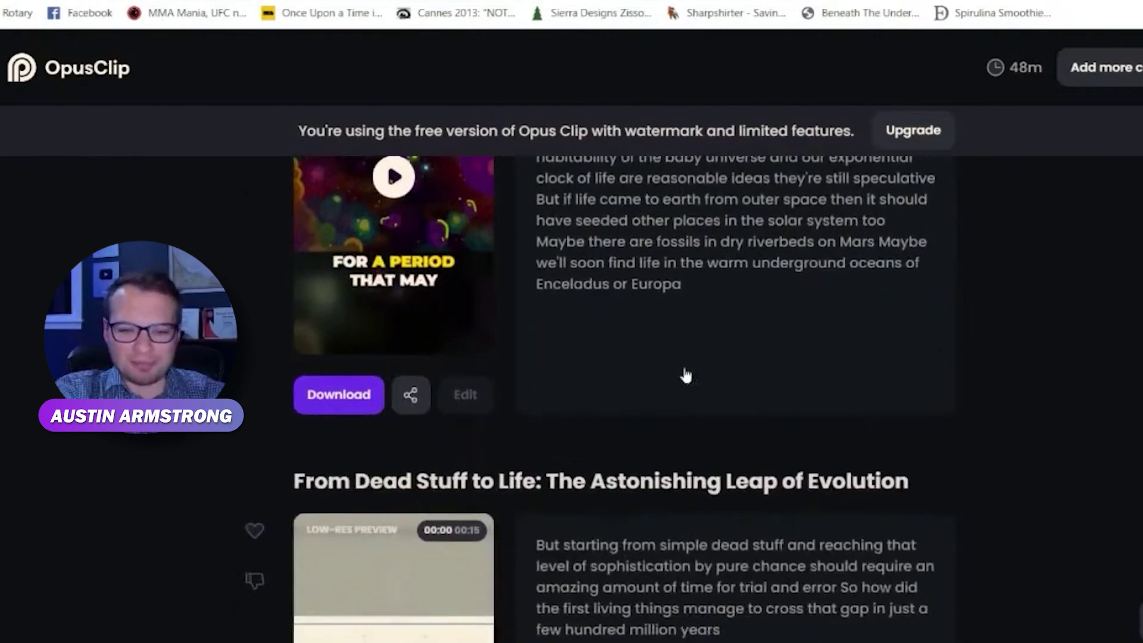